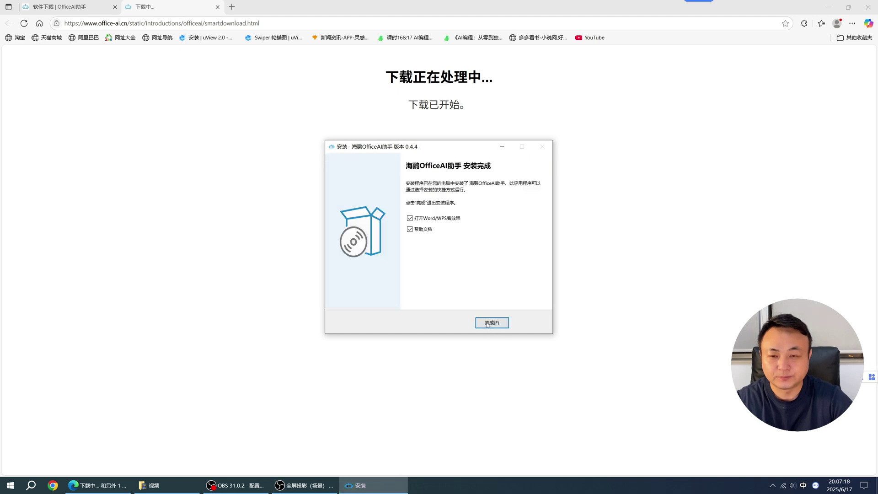
Complete the 海鹦OfficeAI助手 installation wizard.
click(421, 230)
click(506, 327)
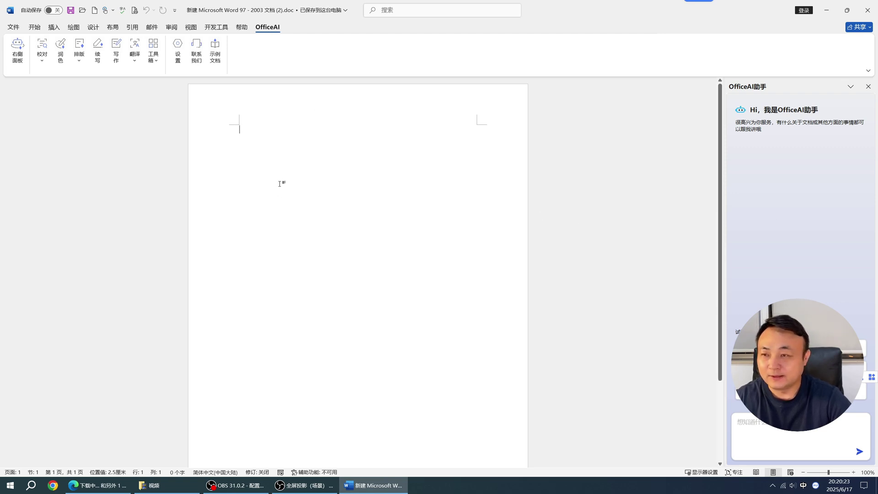
In the OfficeAI settings, set the built-in large model to provider Deepseek and model deepseek-v3.
click(177, 51)
click(395, 166)
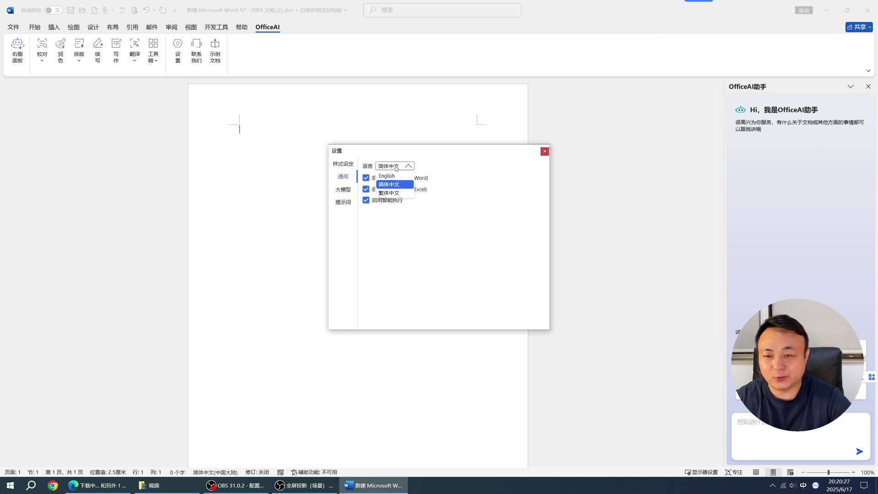
click(426, 167)
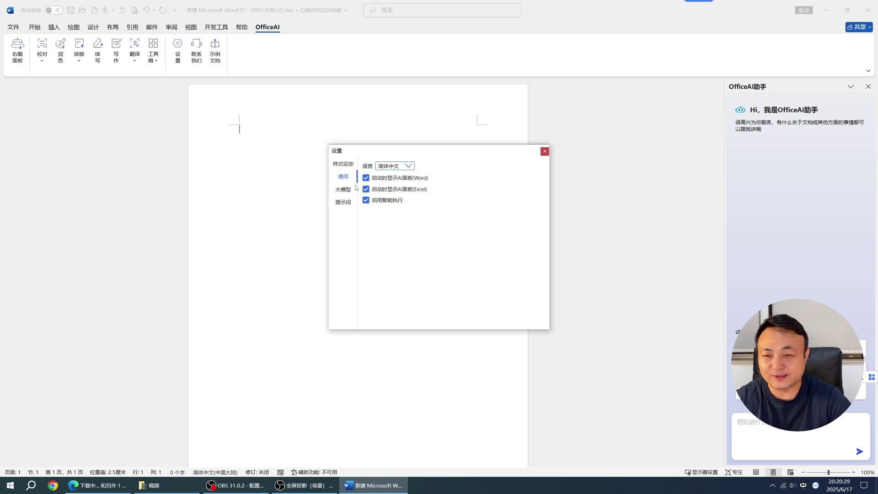
click(340, 191)
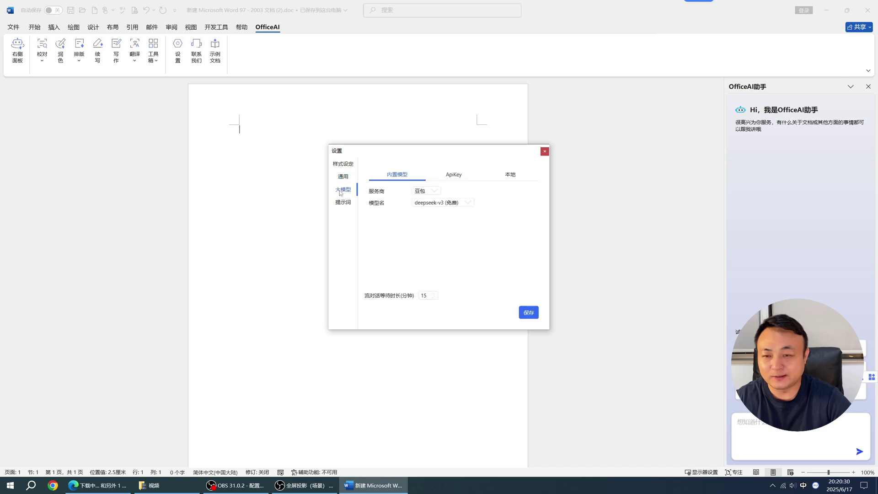
click(425, 190)
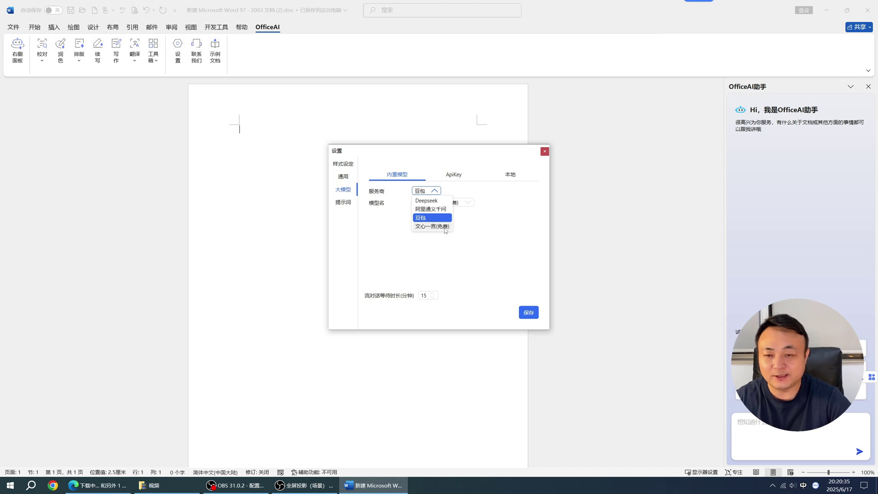
click(427, 200)
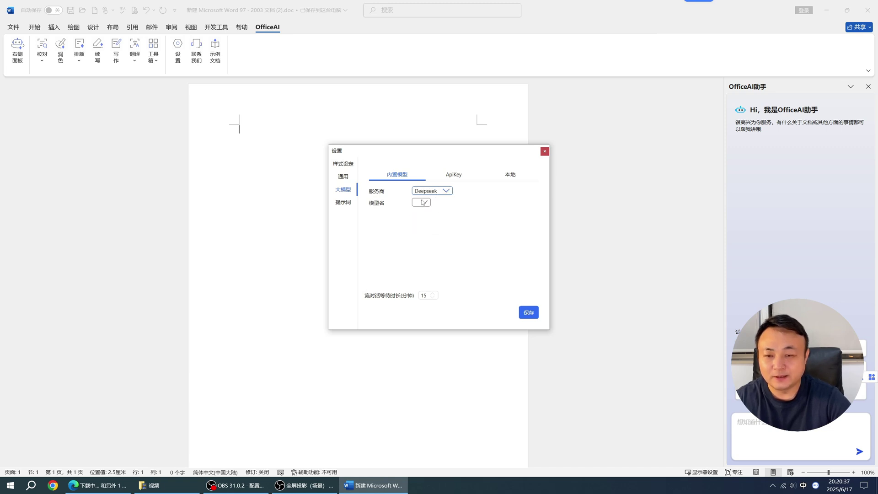
click(423, 202)
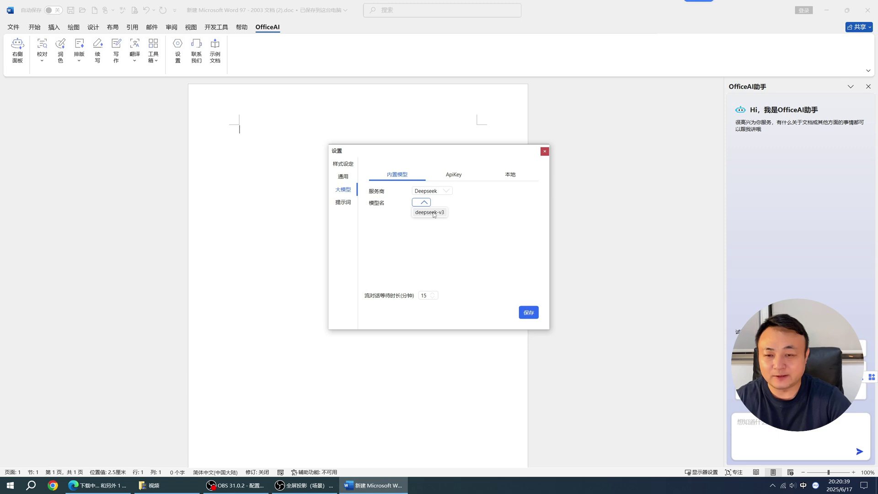
click(430, 212)
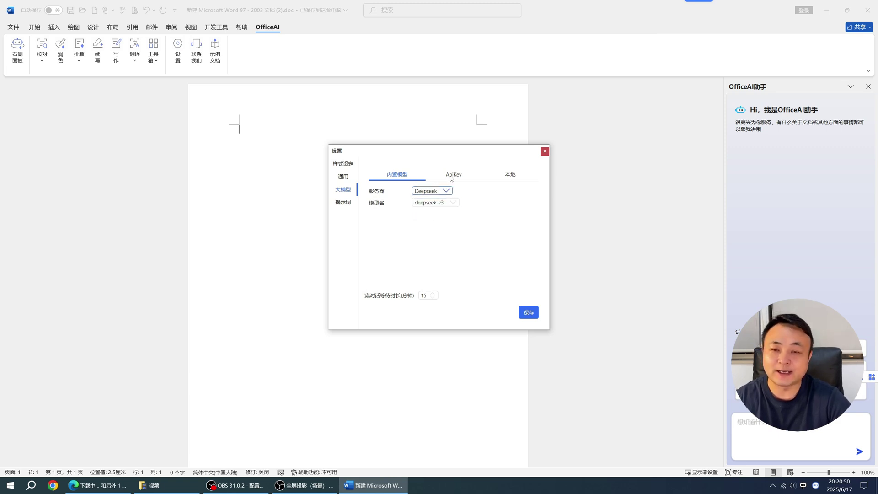
Examine the ApiKey and local (本地) options of the large-model settings.
click(451, 176)
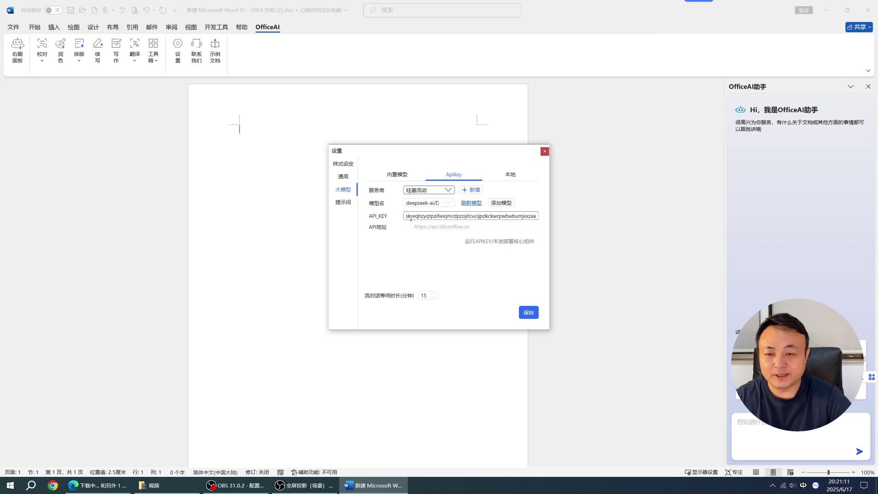
drag(411, 218, 555, 221)
click(477, 218)
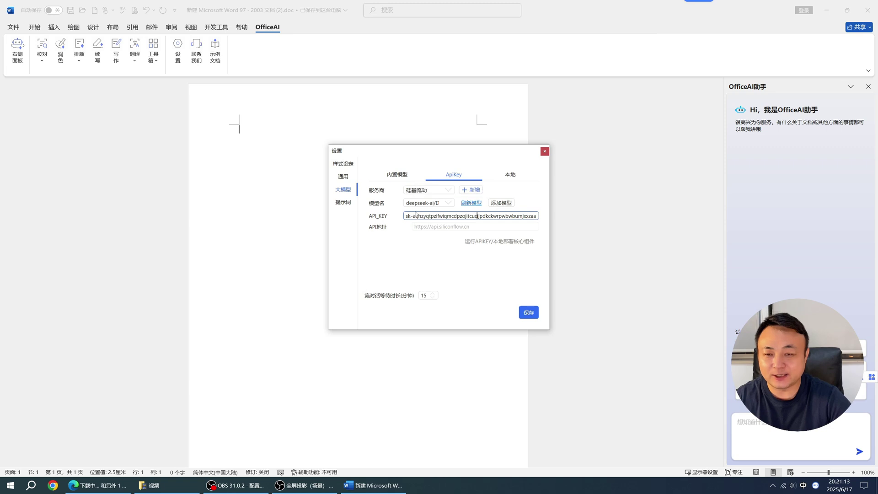
click(525, 180)
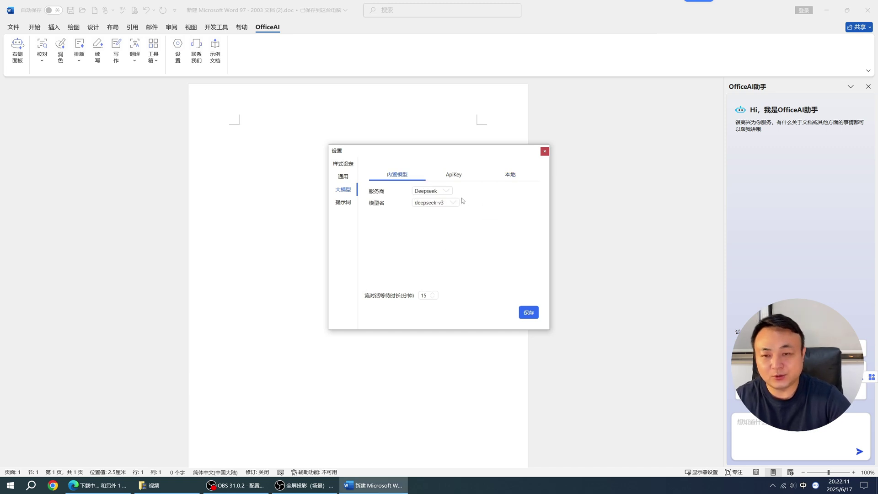
Save the built-in large-model settings.
click(529, 314)
click(462, 275)
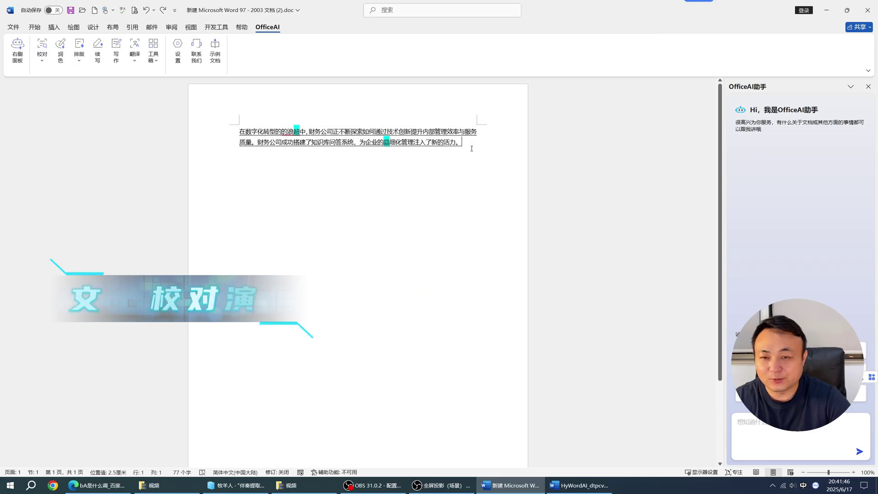
Proofread the whole document text for wrong characters only (仅纠错别字) and apply the suggested corrections.
key(ctrl+a)
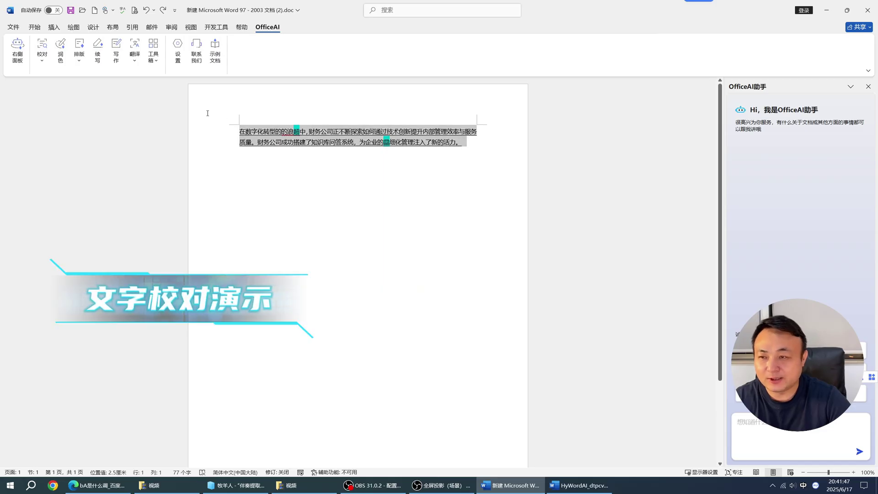
click(42, 60)
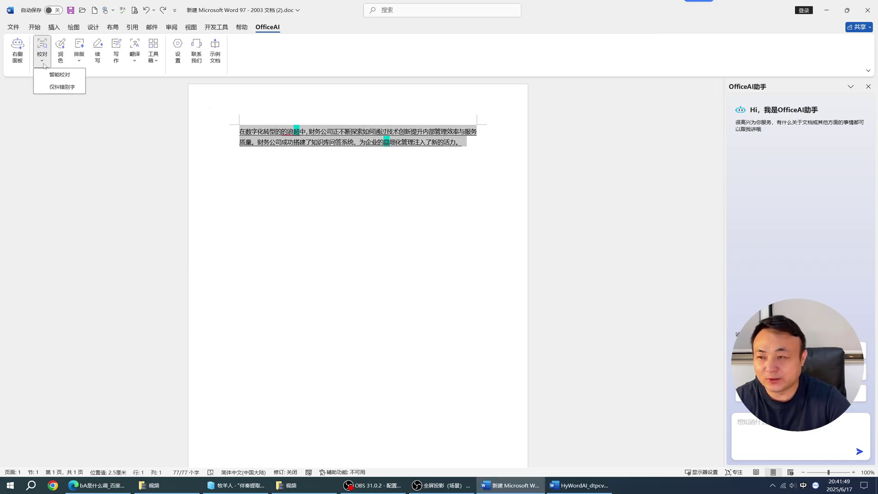
click(62, 87)
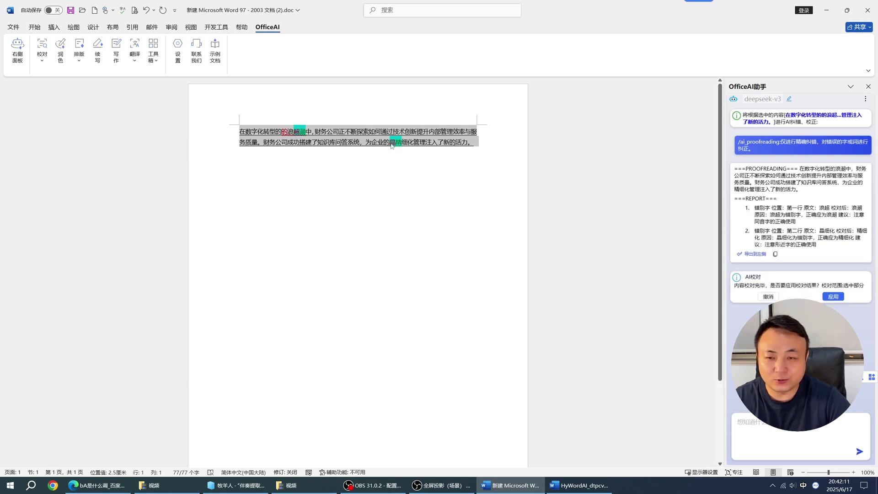
click(833, 296)
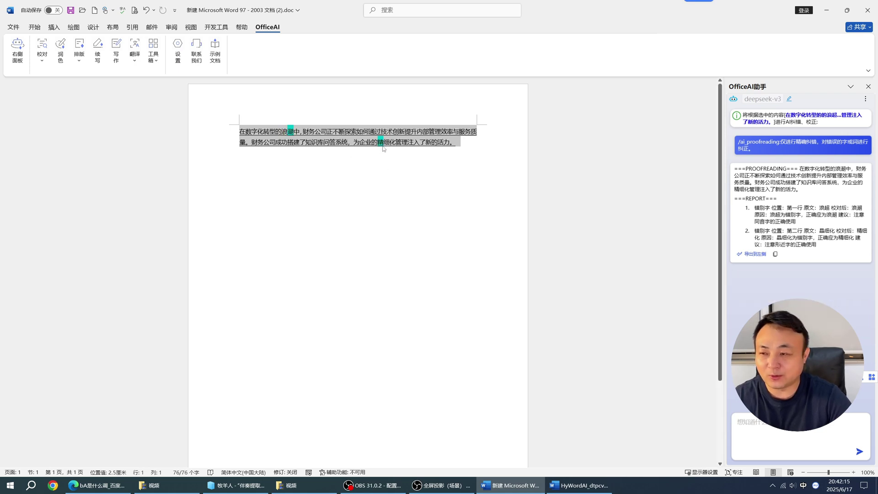
click(464, 146)
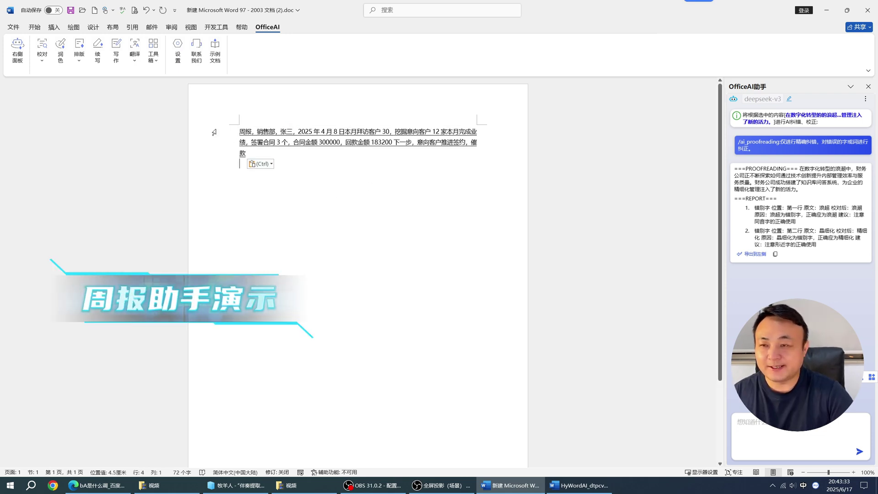
Generate a weekly report from the full sales notes with 周报助手 and export it into the document.
click(156, 59)
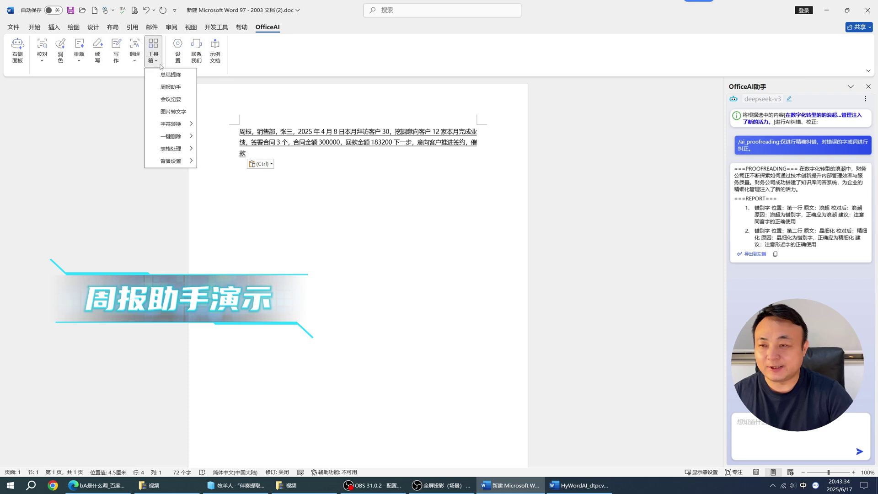
click(176, 88)
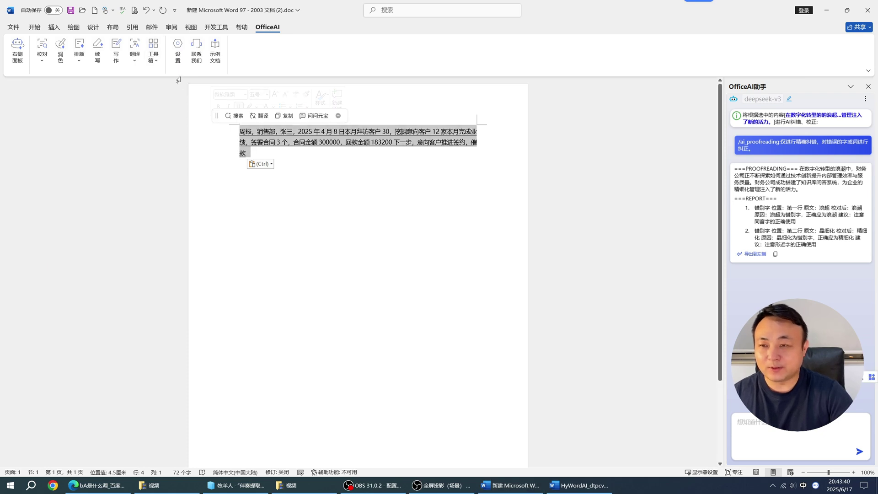
click(153, 52)
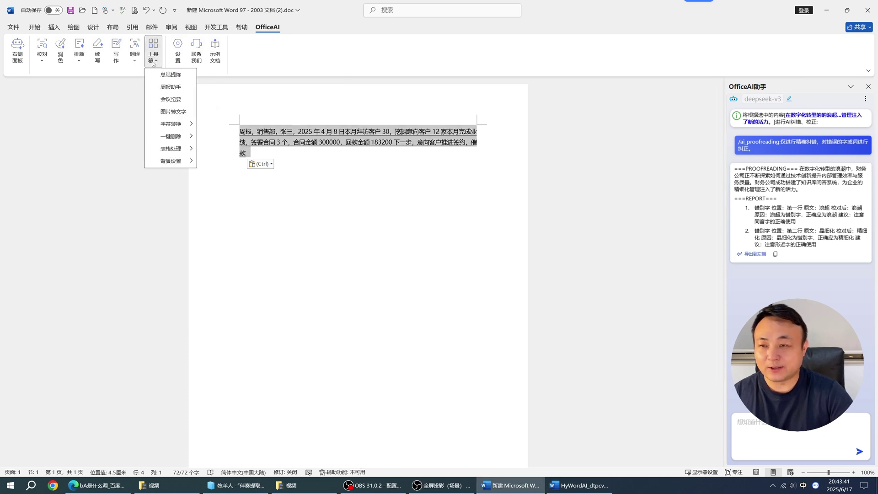
click(173, 91)
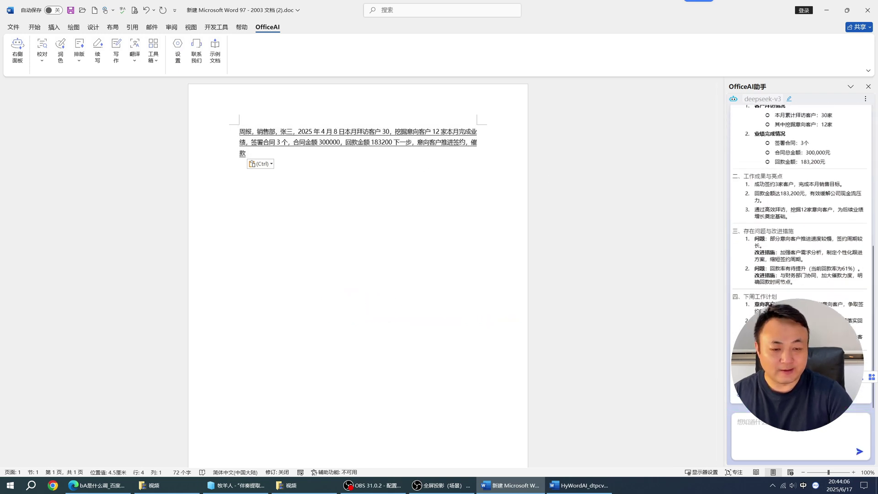
click(749, 410)
Review the exported weekly report against the original sales notes.
scroll(388, 294, up, 3)
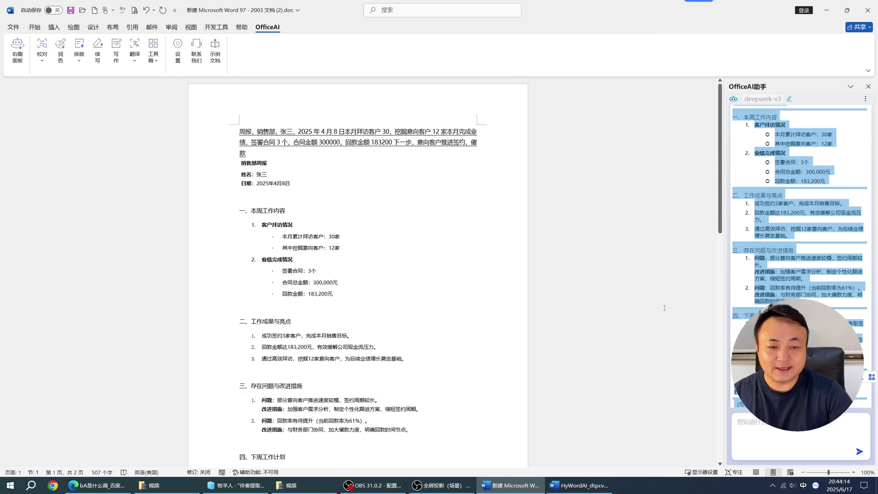
scroll(284, 220, down, 1)
scroll(284, 220, down, 5)
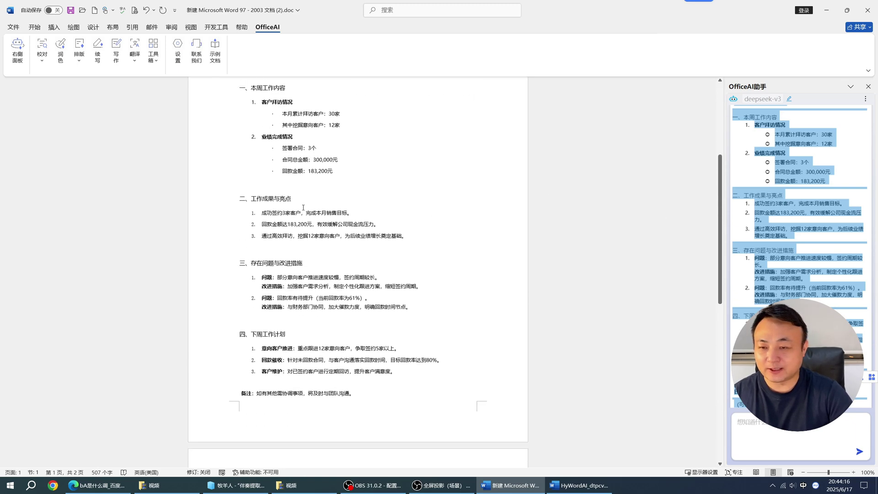
scroll(355, 305, up, 5)
scroll(355, 305, down, 1)
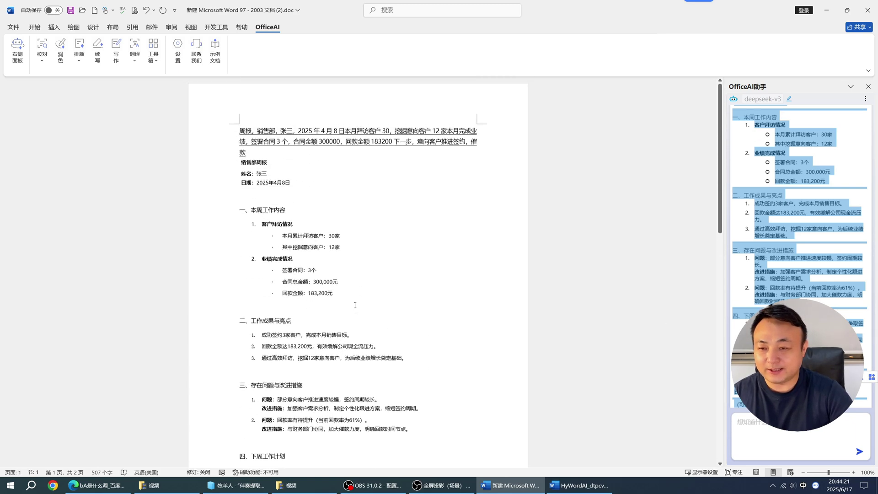
drag(239, 129, 389, 457)
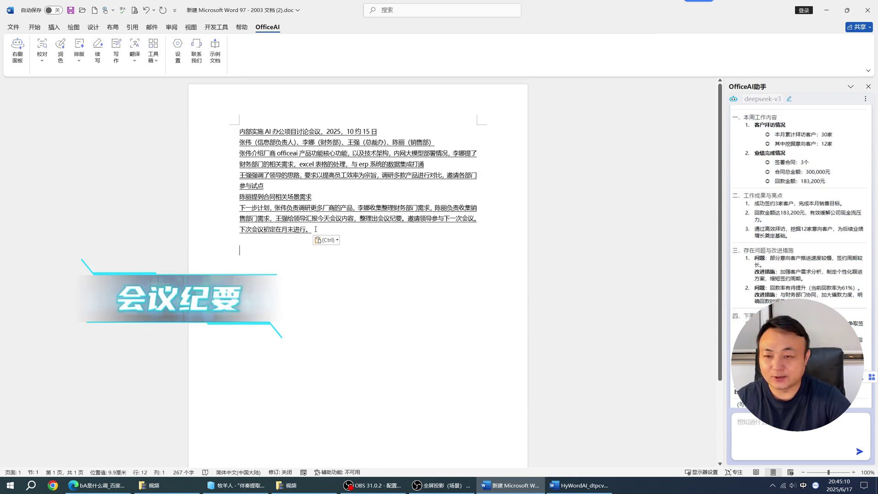
Generate meeting minutes (会议纪要) from the full discussion notes and export them into the document below the notes.
key(ctrl+a)
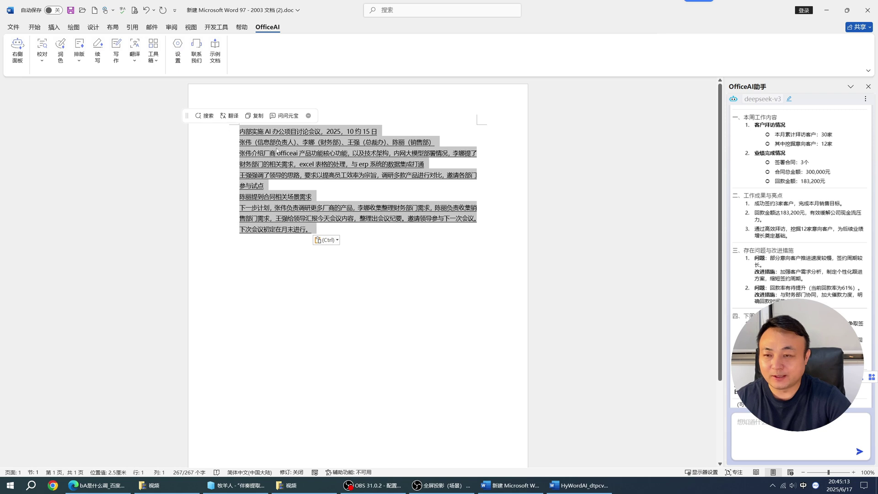
click(153, 52)
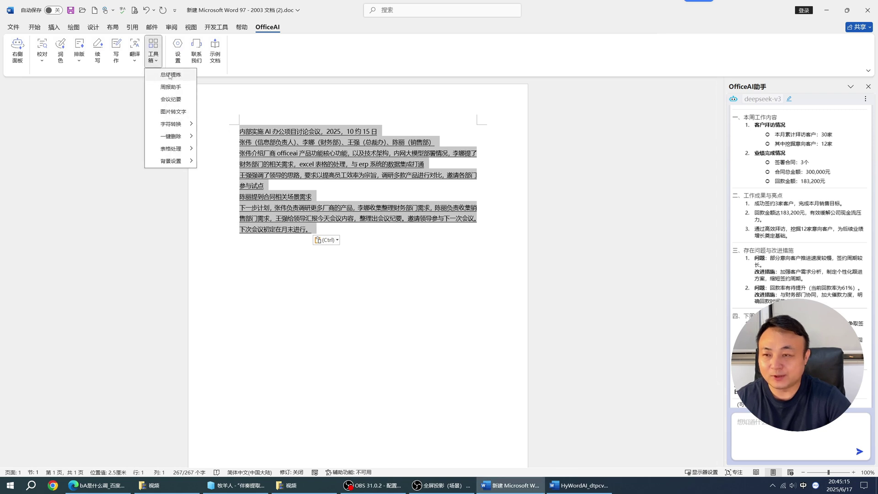
click(171, 99)
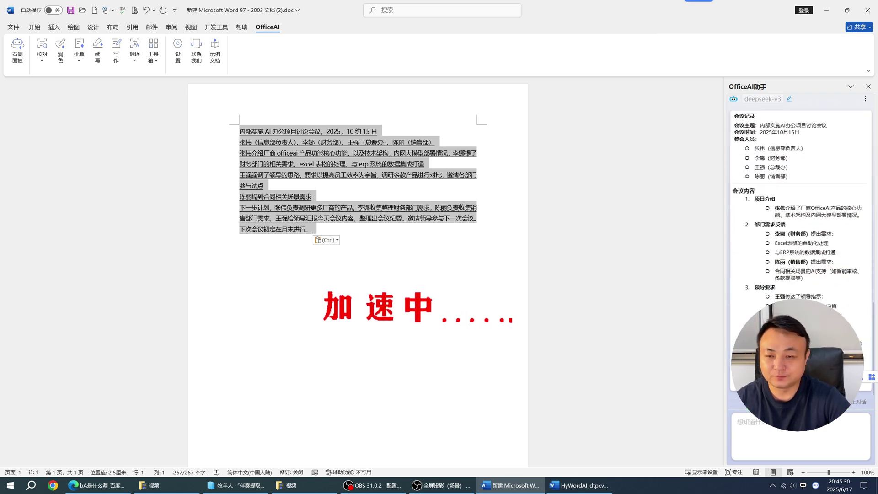
click(240, 212)
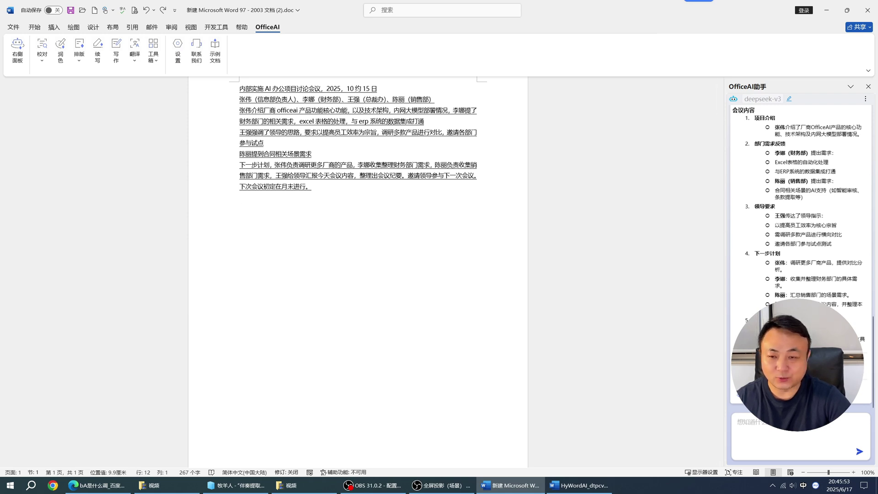
scroll(336, 214, down, 1)
scroll(337, 213, up, 3)
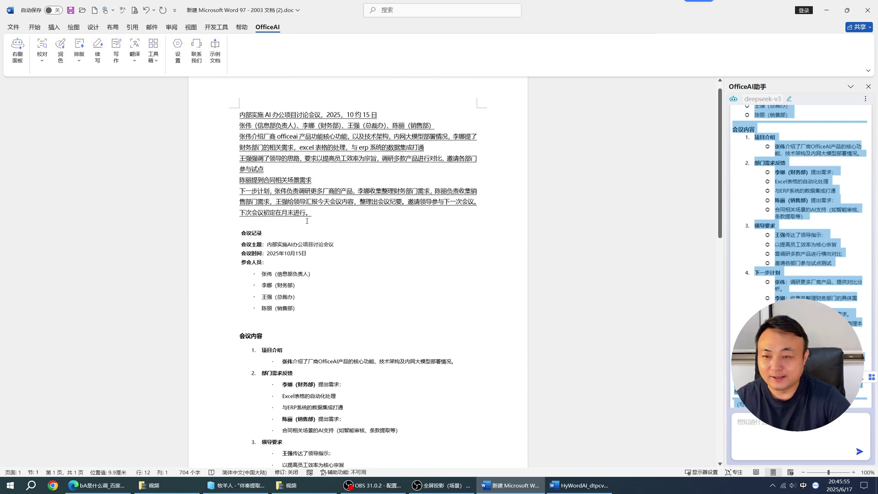
Review the exported meeting minutes from the attendee list to the closing remarks.
scroll(337, 214, down, 8)
scroll(314, 228, up, 10)
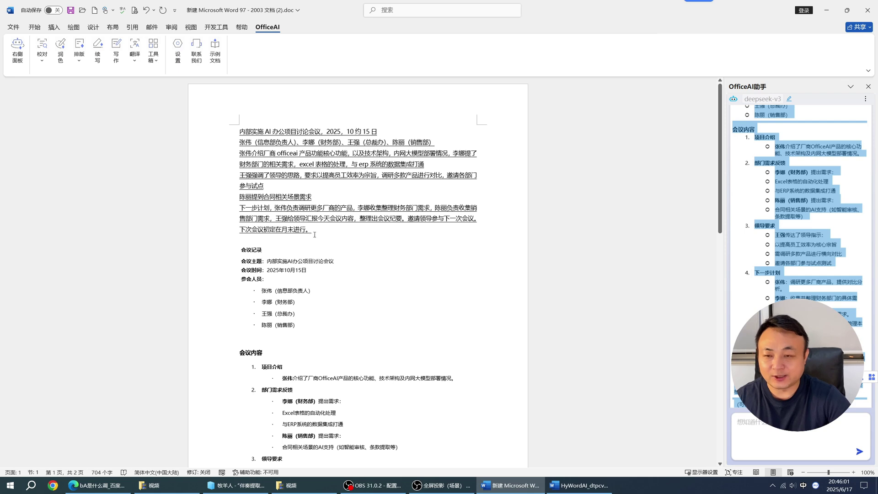
scroll(315, 230, down, 10)
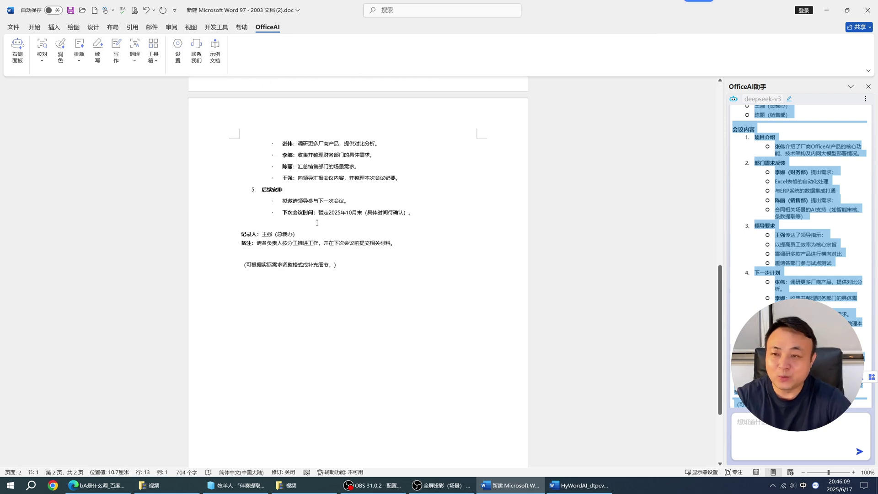
scroll(348, 170, up, 1)
scroll(348, 169, up, 10)
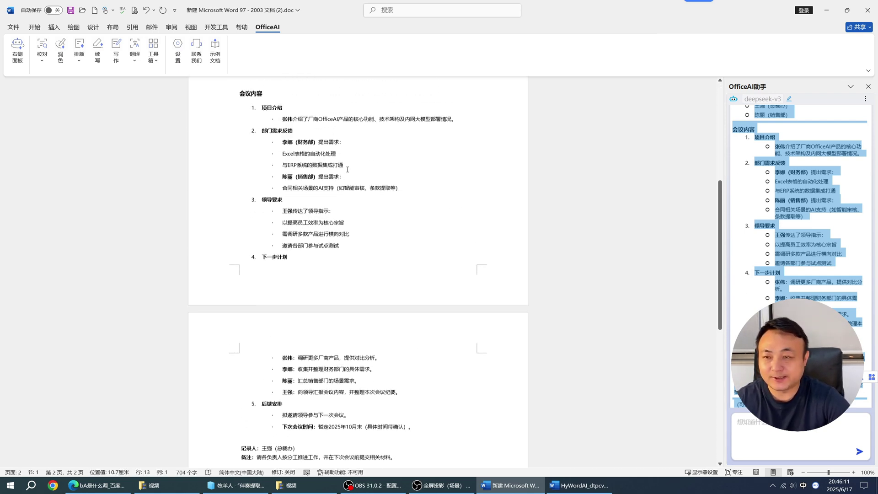
Open the OfficeAI sample document (示例文档) and look through its contents.
click(215, 58)
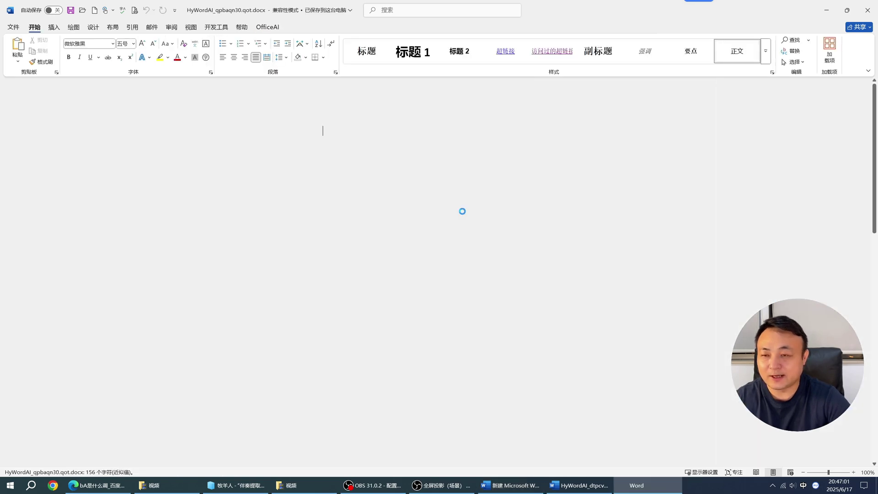
scroll(436, 172, down, 20)
scroll(437, 172, up, 10)
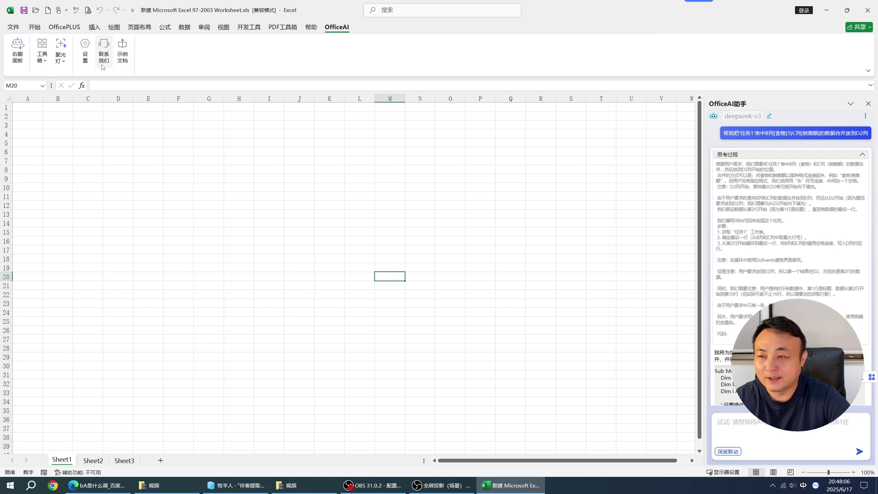
Review the OfficeAI large-model settings (大模型), comparing the built-in model options with the ApiKey configuration.
click(85, 51)
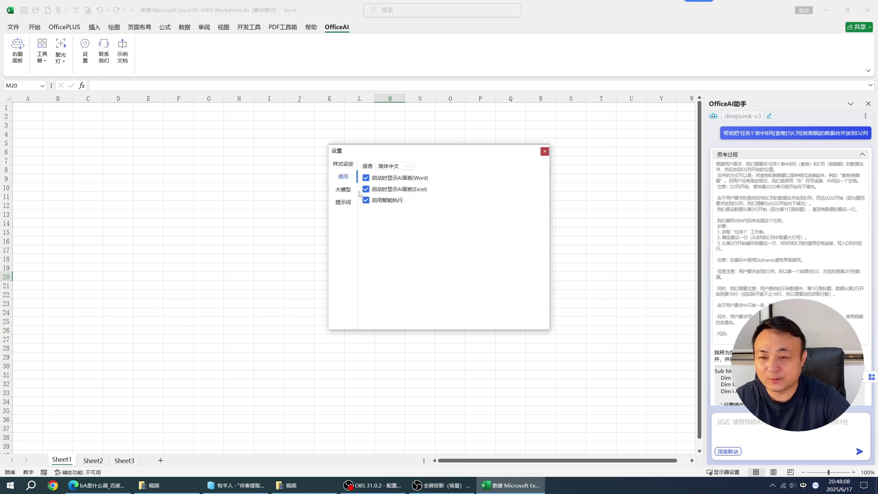
click(345, 191)
click(458, 176)
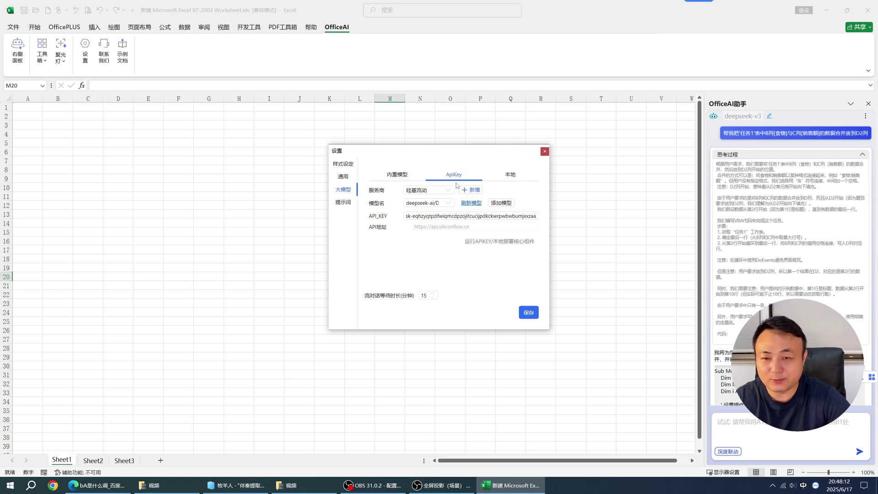
click(399, 175)
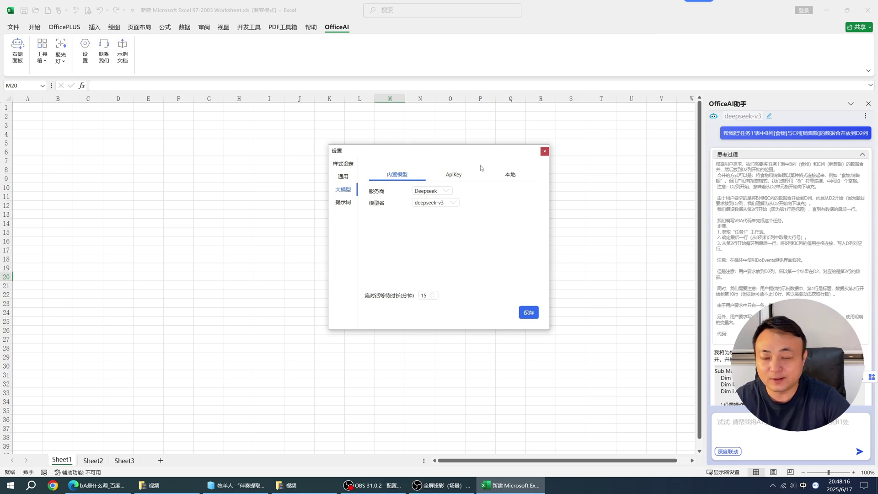
click(447, 177)
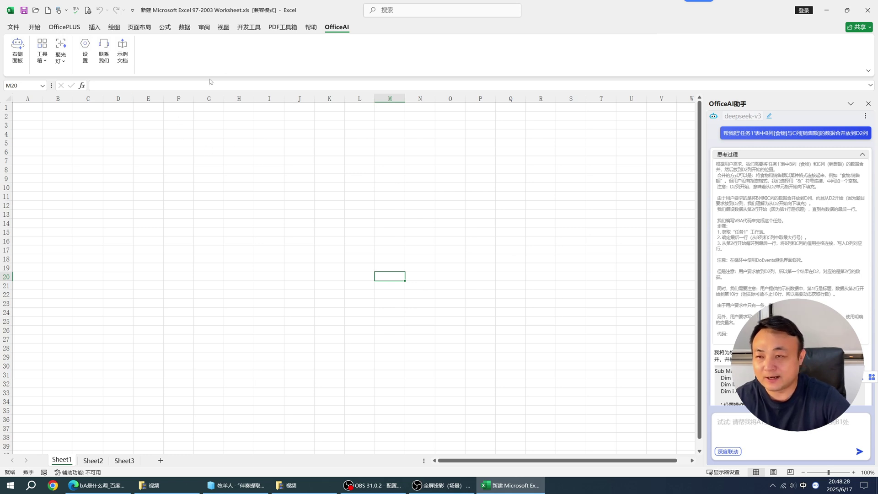
Open the OfficeAI Excel sample document (示例文档) and its embedded 任务2 workbook for complex data splitting.
click(123, 50)
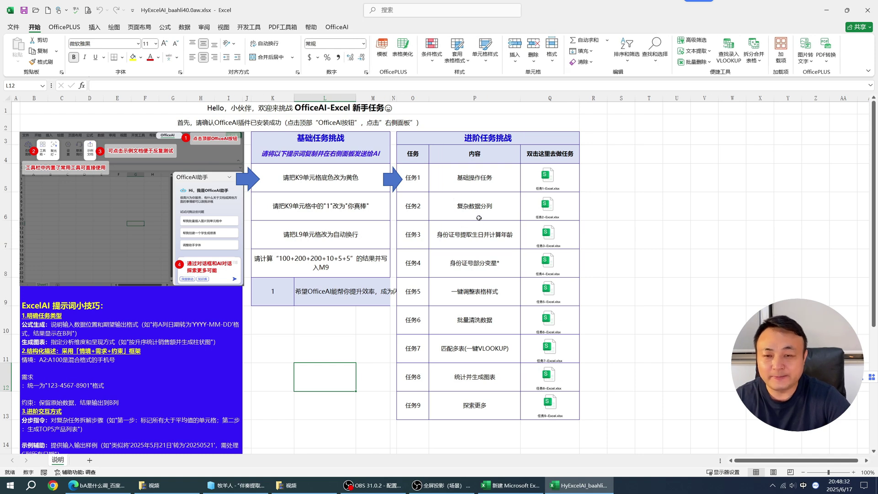
click(469, 207)
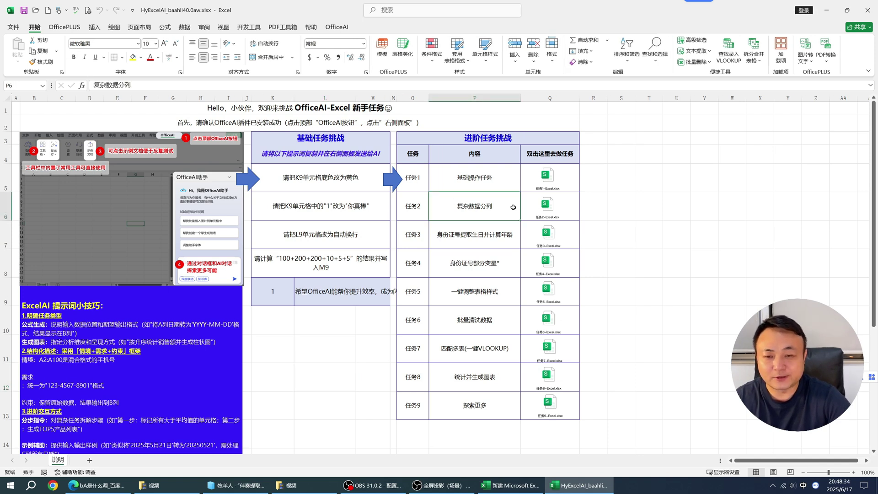
double_click(547, 205)
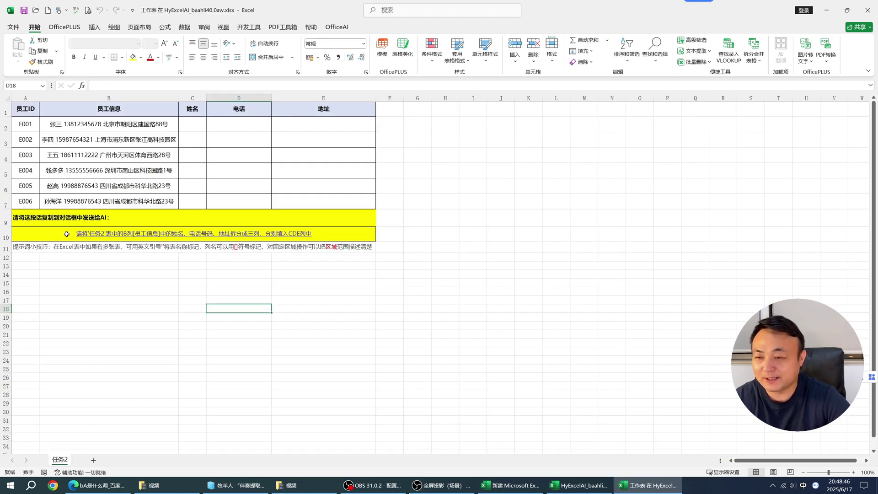
Send the 任务2 prompt from row 10 to the OfficeAI assistant to split column B's 员工信息 into name, phone and address in columns C to E.
double_click(67, 234)
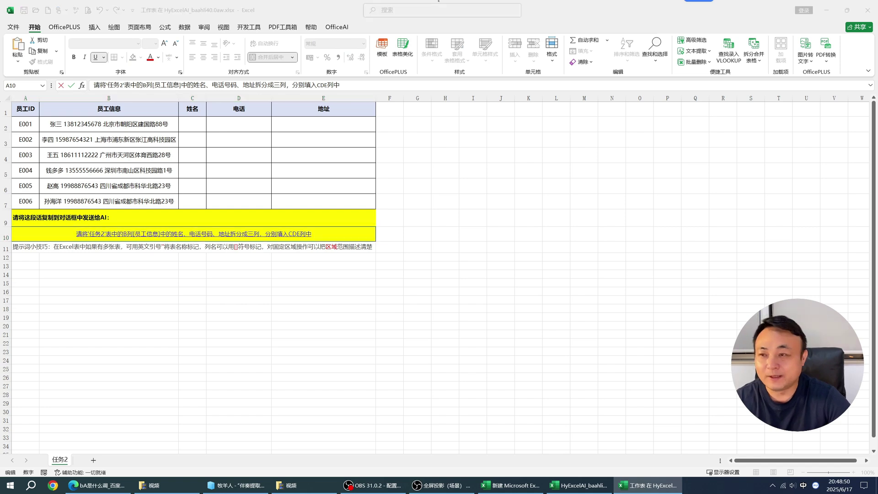
drag(78, 234, 312, 234)
key(ctrl+c)
click(337, 27)
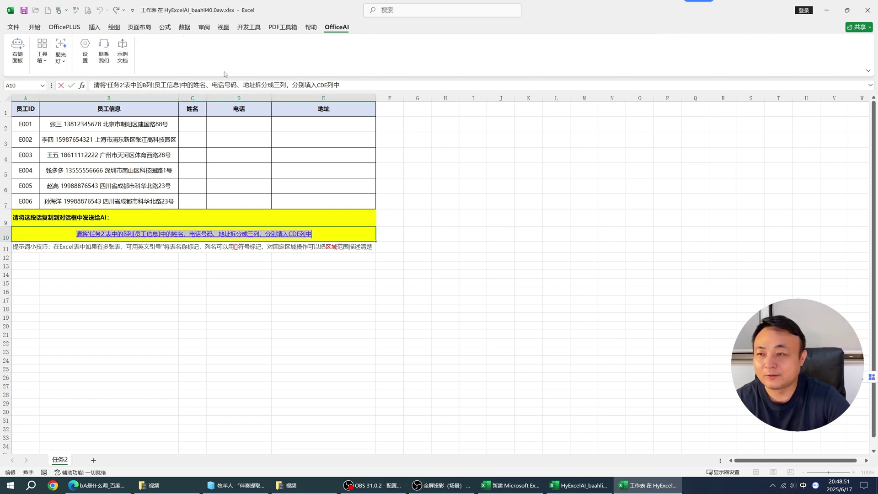
click(17, 48)
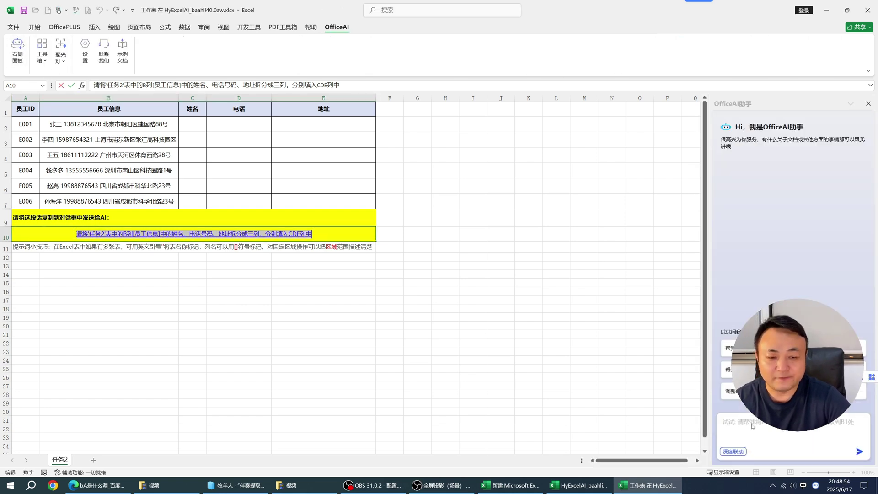
click(590, 350)
click(763, 430)
key(ctrl+v)
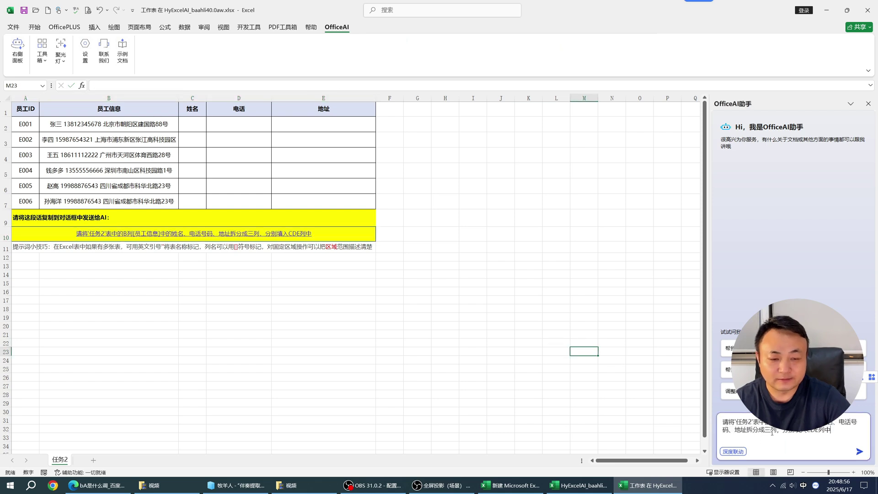
click(859, 452)
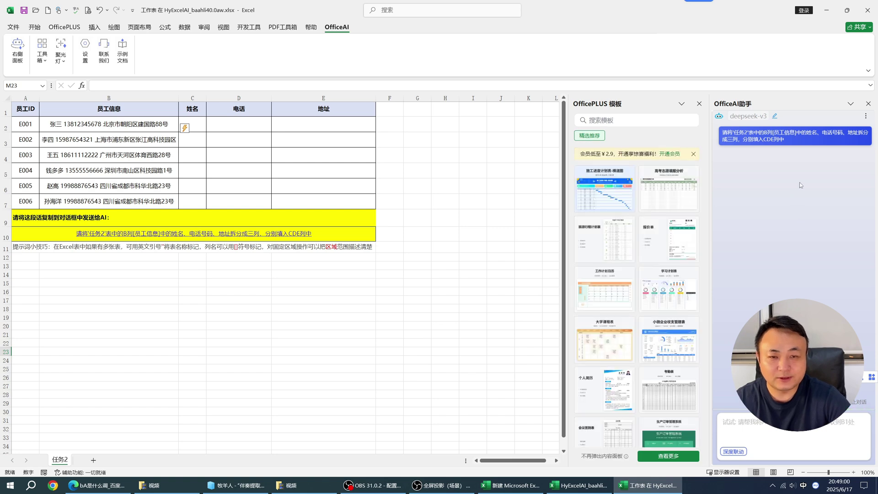
Close the OfficePLUS template pane and check the split names, phone numbers and addresses in columns C to E.
click(699, 103)
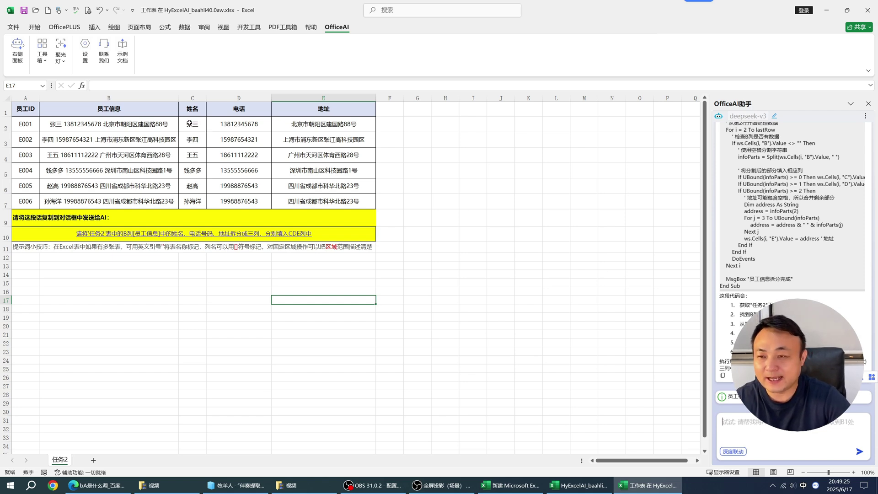
drag(193, 123, 329, 203)
click(435, 183)
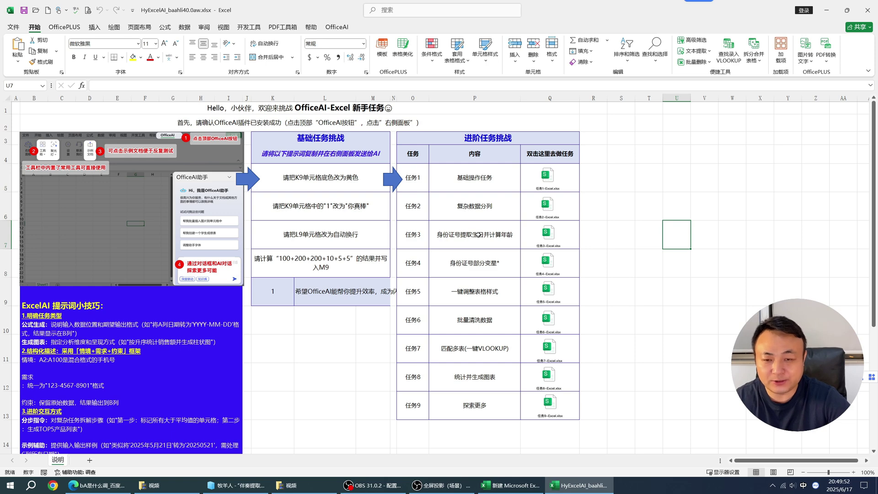
Open the embedded 任务3 workbook full-screen and copy its prompt from row 9.
double_click(546, 234)
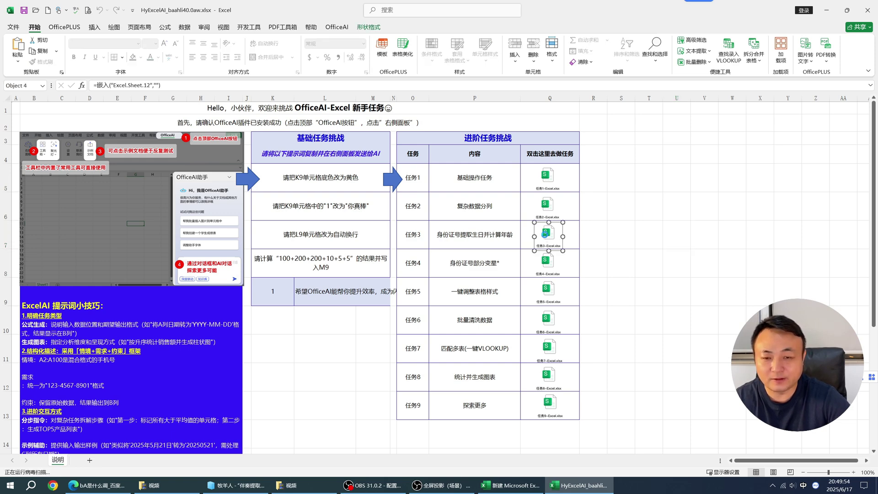
click(753, 137)
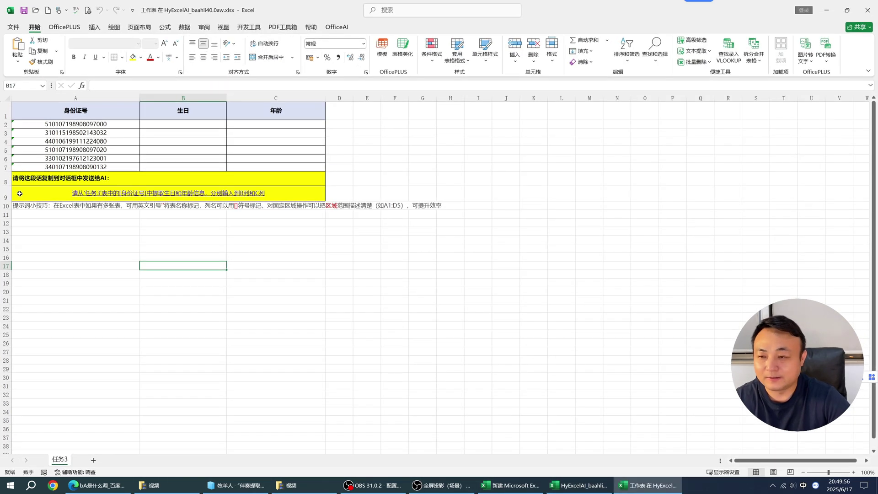
click(70, 190)
double_click(69, 190)
drag(72, 193, 274, 194)
key(ctrl+c)
Send the copied 任务3 prompt to the OfficeAI assistant to extract birthdays and ages from the ID numbers into columns B and C.
click(336, 27)
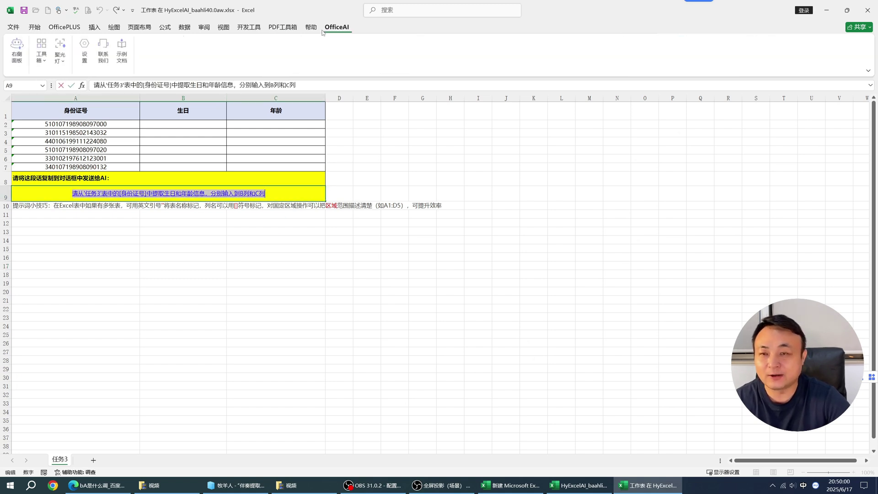
click(17, 50)
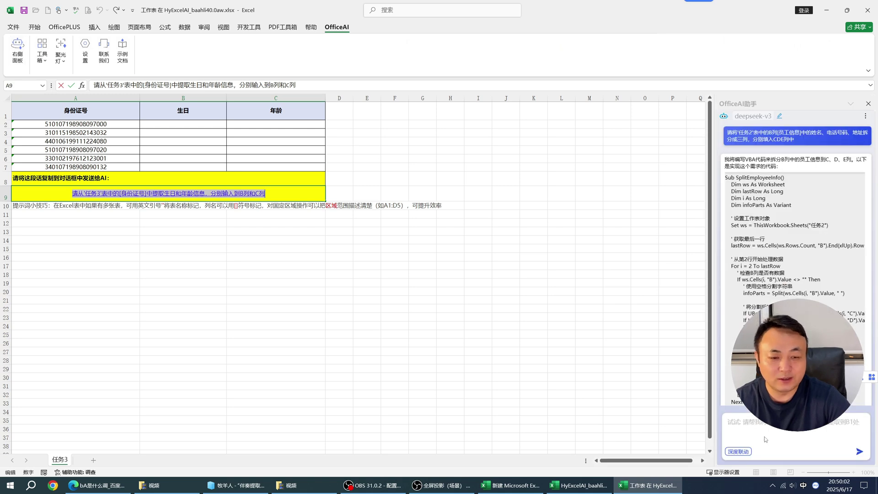
click(617, 394)
key(ctrl+v)
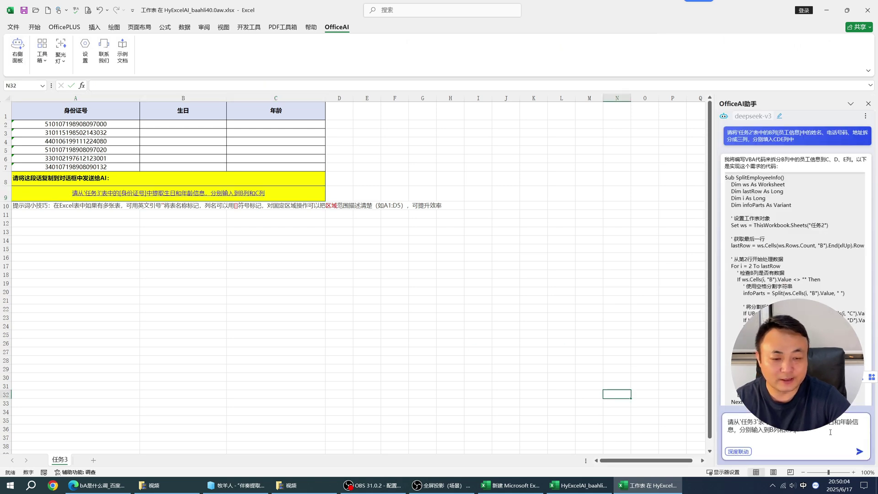
click(857, 452)
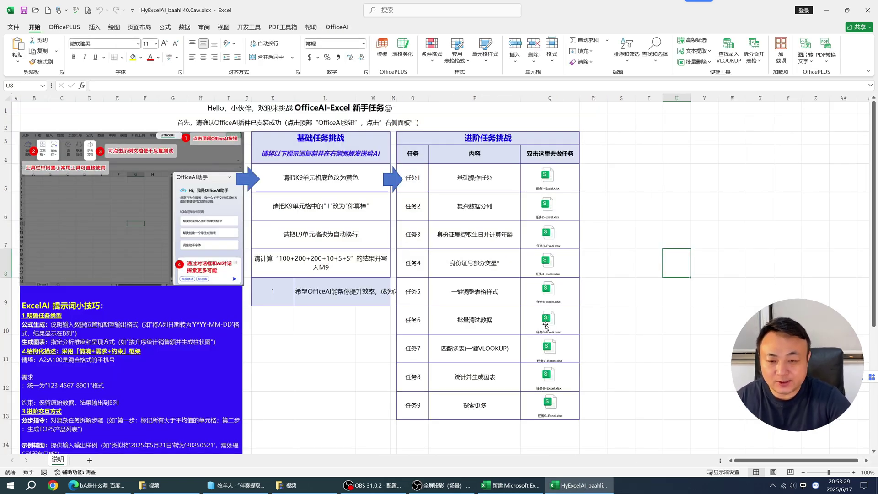
Open the embedded 任务6 workbook (批量清洗数据) full-screen and select its full prompt text for the AI.
double_click(547, 321)
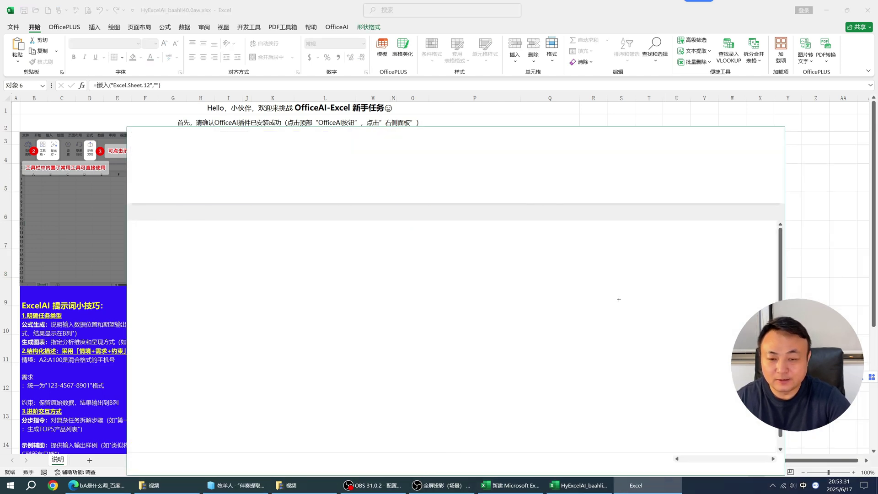
click(753, 137)
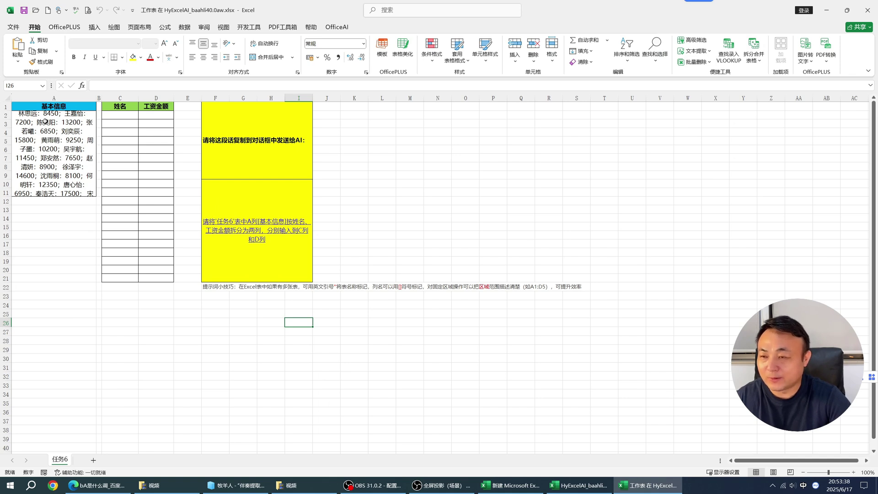
double_click(266, 243)
drag(264, 241, 204, 222)
Have OfficeAI split column A's 基本信息 into names and salary amounts in columns C and D, and check the filled rows.
click(337, 27)
click(354, 122)
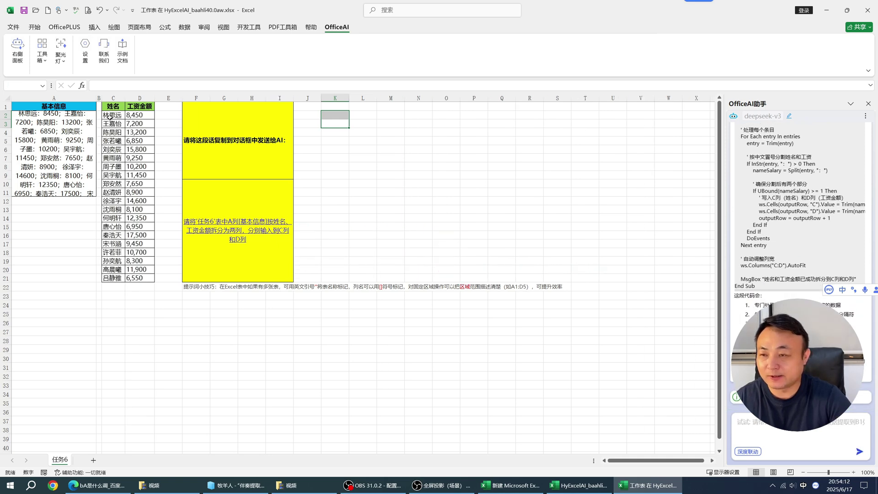
drag(116, 113, 151, 279)
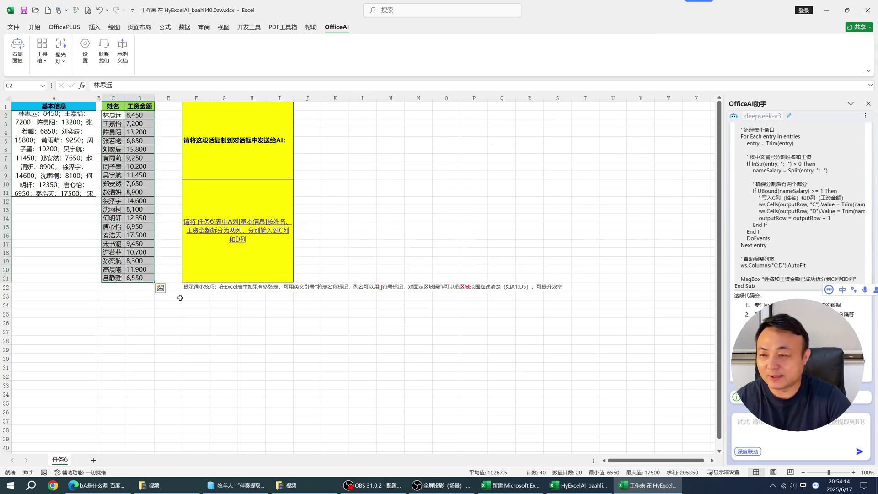
click(307, 358)
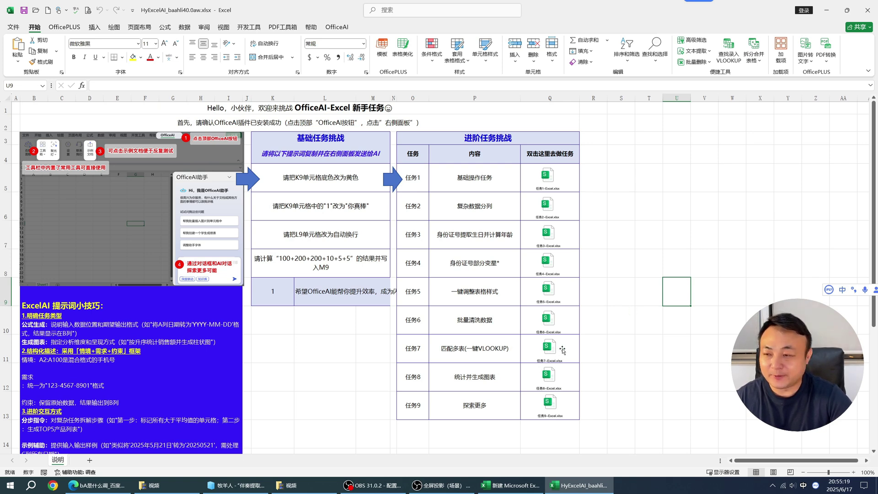
Open the embedded 任务7 workbook (匹配多表) full-screen and look over the data in 表2 and the 学历 column in 表1.
double_click(548, 348)
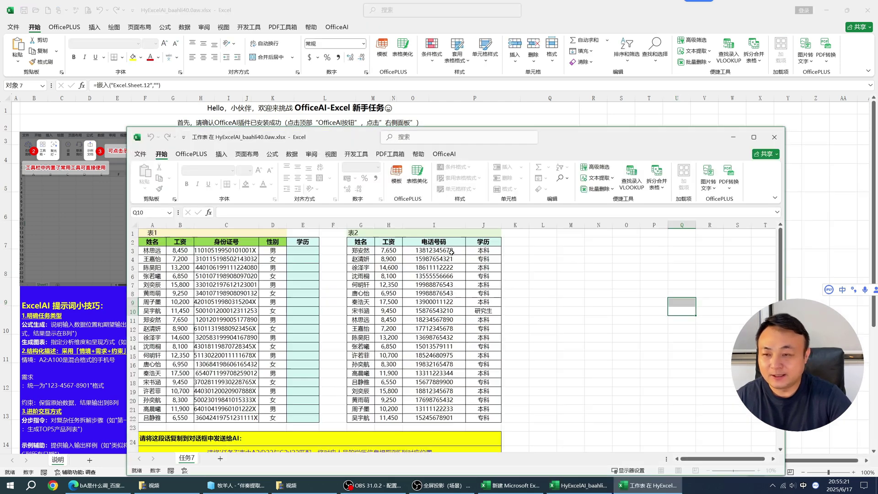
click(754, 137)
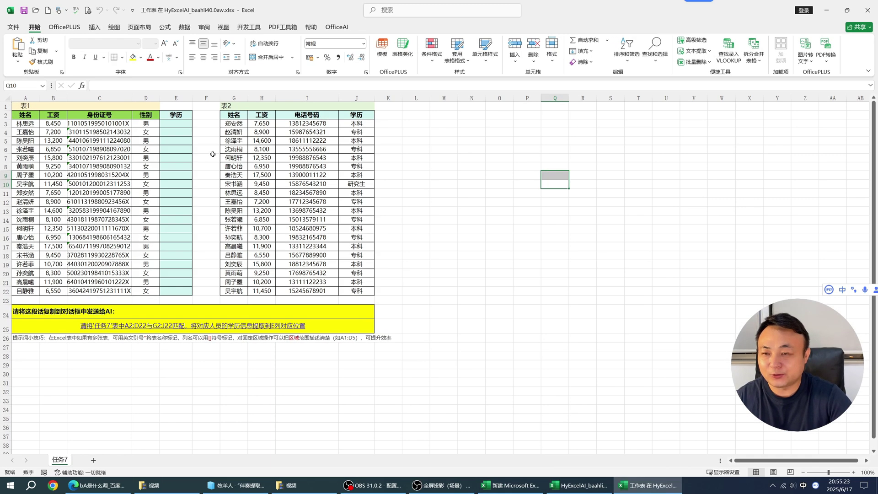
drag(227, 124, 359, 283)
click(233, 203)
click(343, 204)
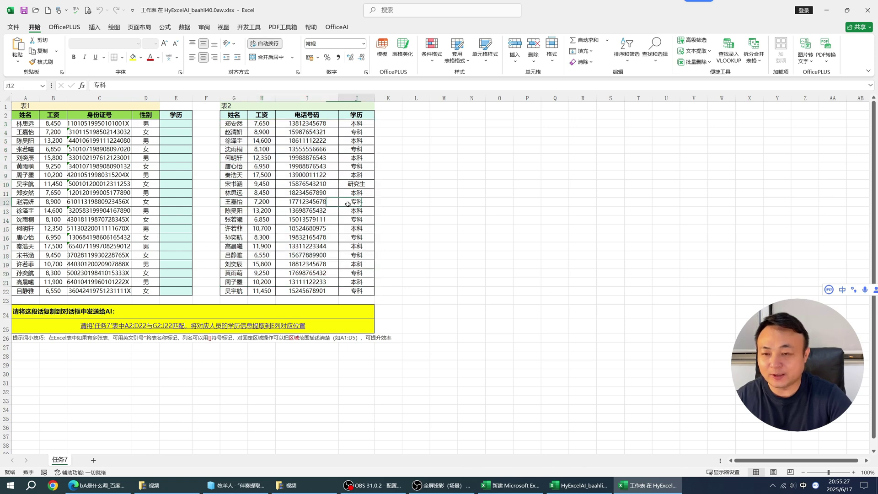
drag(176, 127, 23, 291)
click(611, 291)
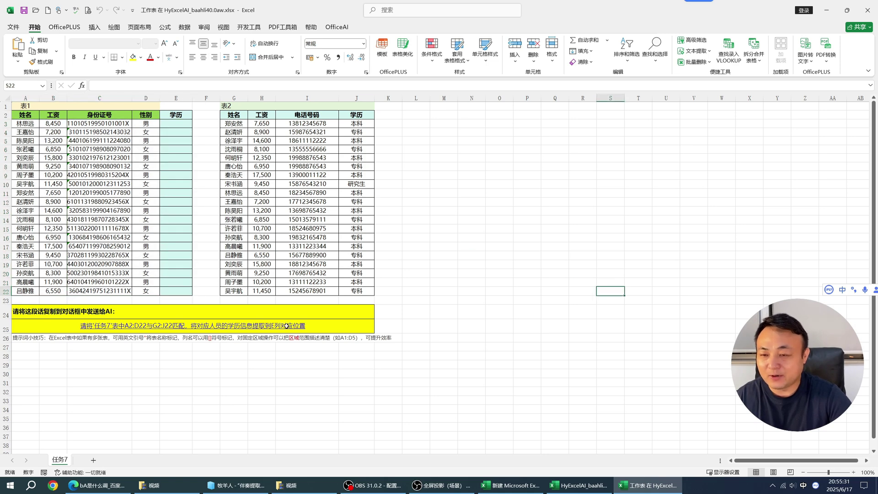
Use the 任务7 prompt with OfficeAI to match A2:D22 against G2:J22, fill education into column E, and check the result.
double_click(70, 323)
drag(74, 326, 306, 326)
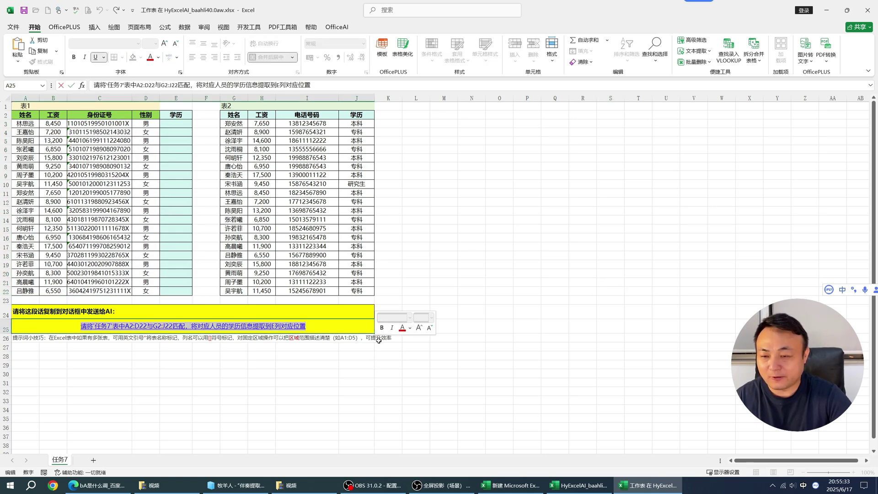
click(443, 166)
click(337, 27)
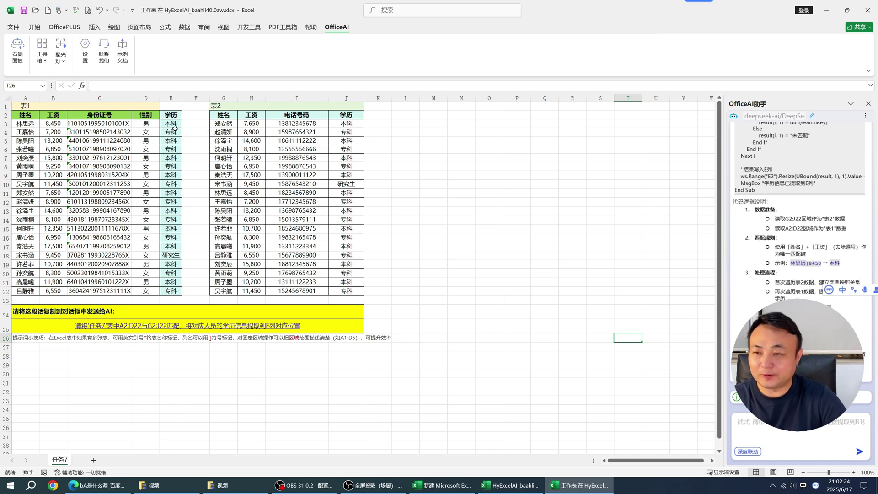
click(170, 150)
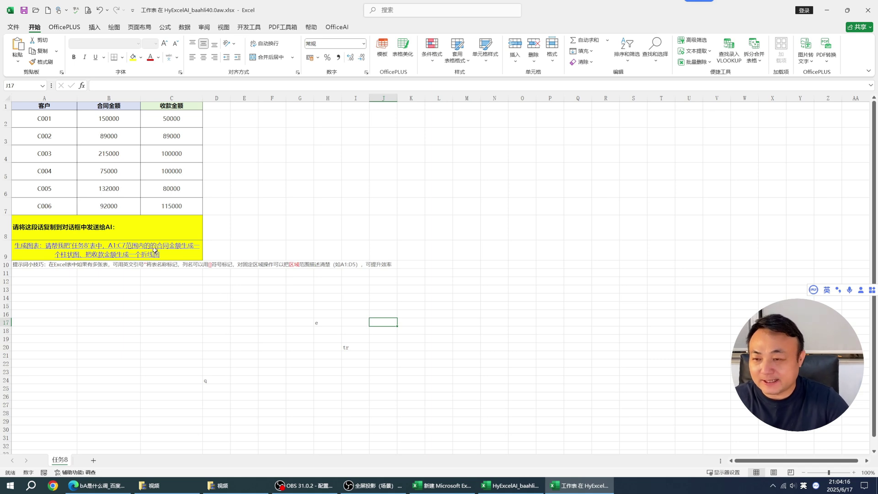
Use the 任务8 prompt with OfficeAI to chart A1:C7 with 合同金额 as columns and 收款金额 as a line, and check the chart.
double_click(170, 254)
drag(170, 255, 15, 245)
key(ctrl+c)
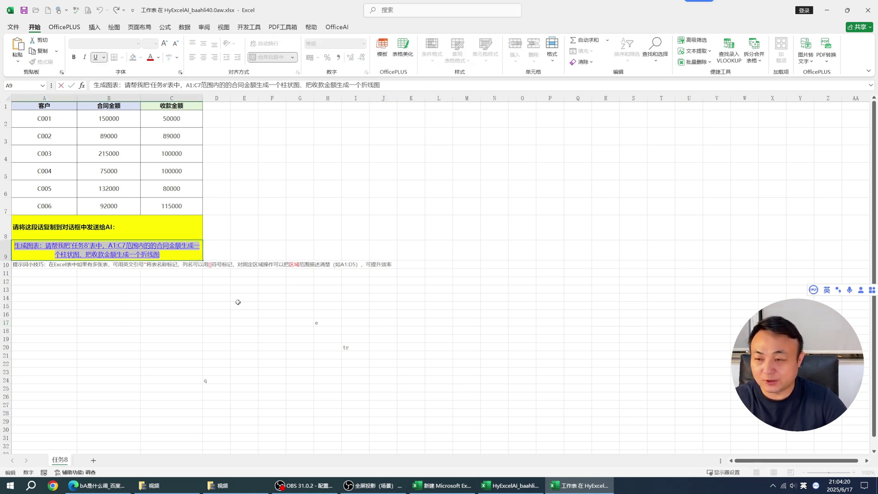
click(244, 338)
click(337, 27)
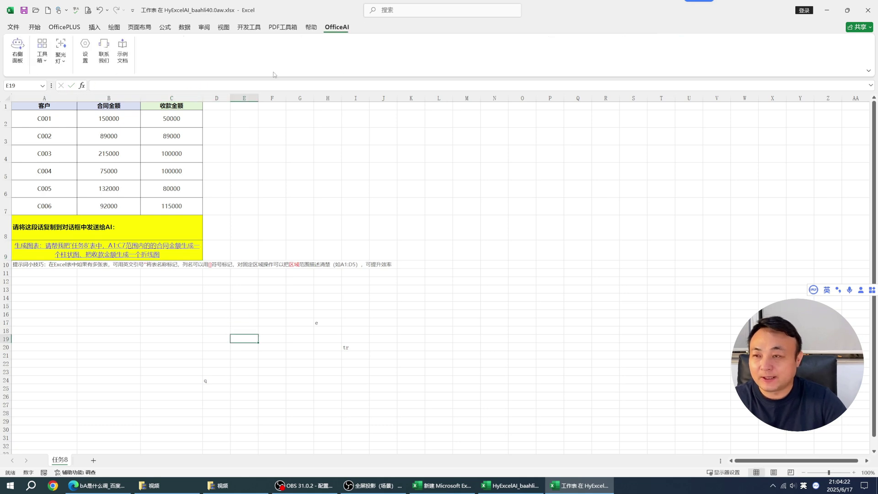
click(17, 45)
key(ctrl+v)
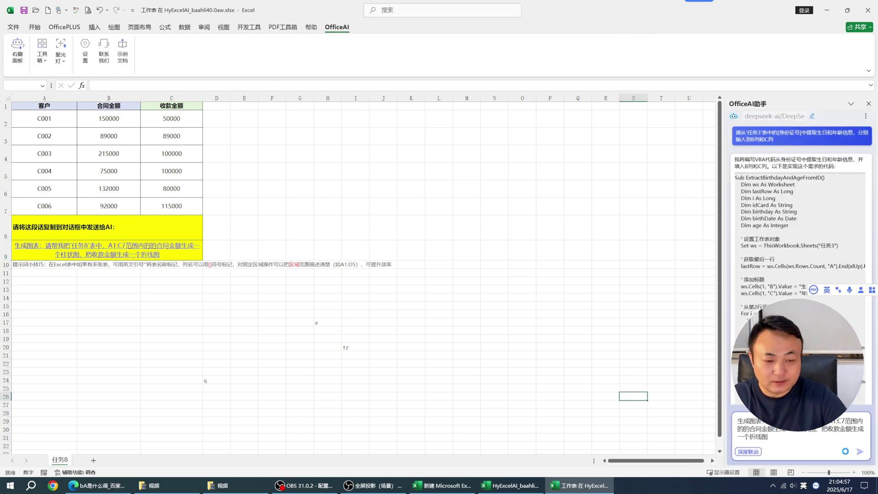
key(Return)
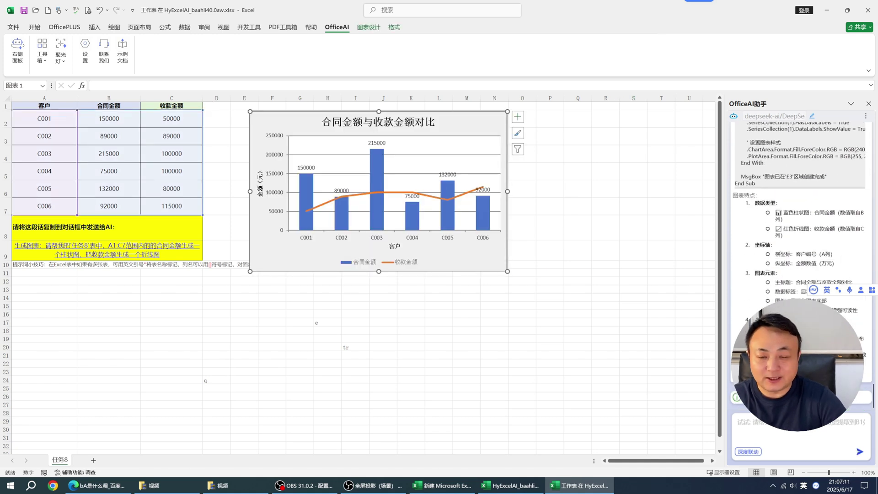
click(324, 122)
drag(403, 158, 396, 157)
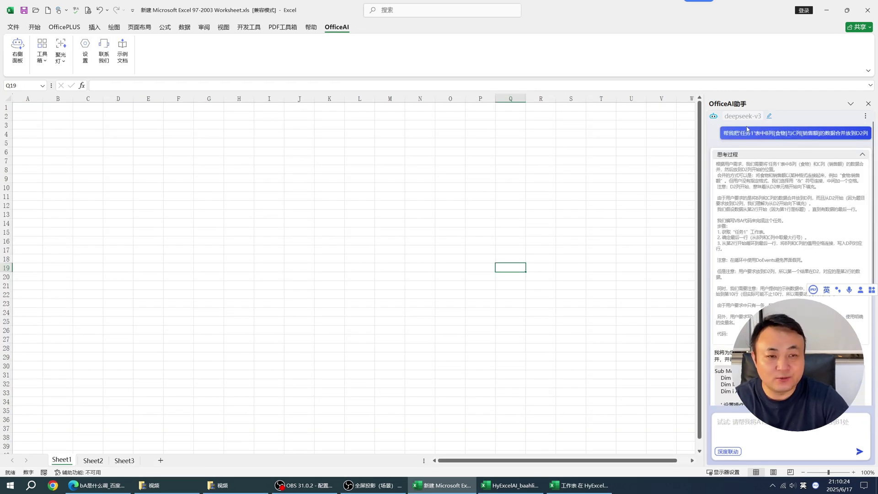
Open OfficeAI's 大模型 settings and compare the 内置模型, ApiKey and 本地 model options, ending on the ApiKey configuration.
click(770, 117)
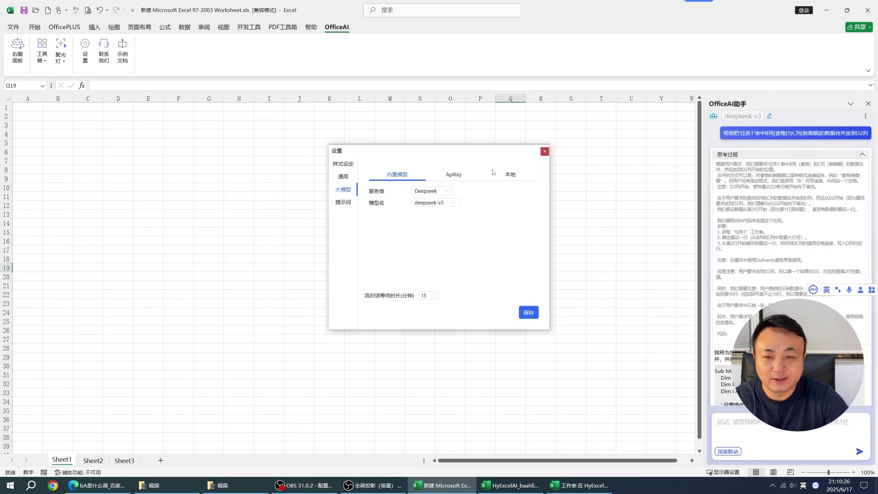
click(446, 177)
click(497, 178)
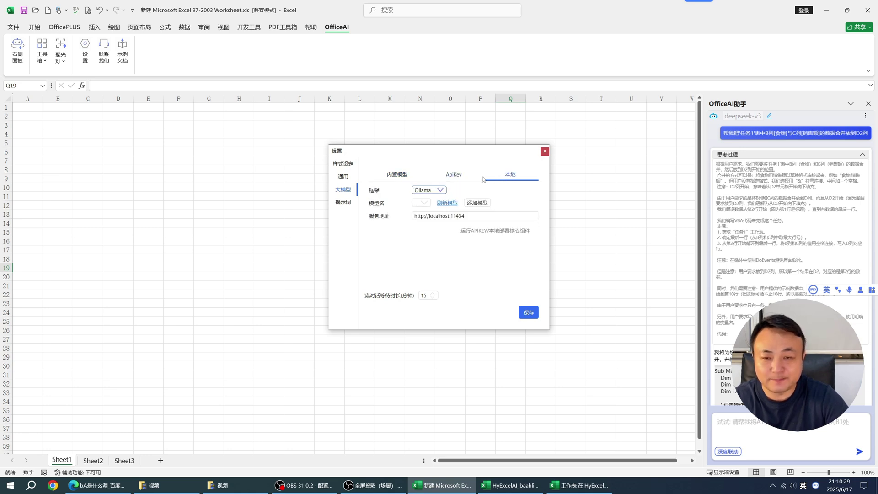
click(398, 178)
click(455, 176)
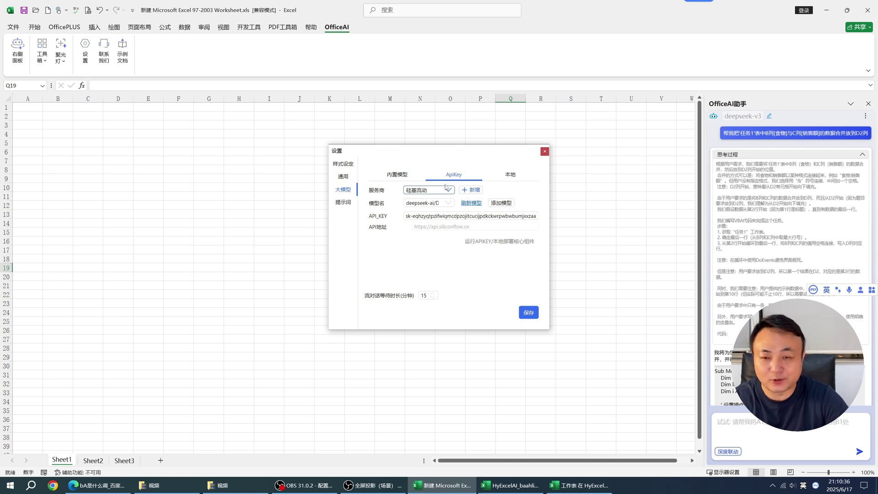
click(396, 176)
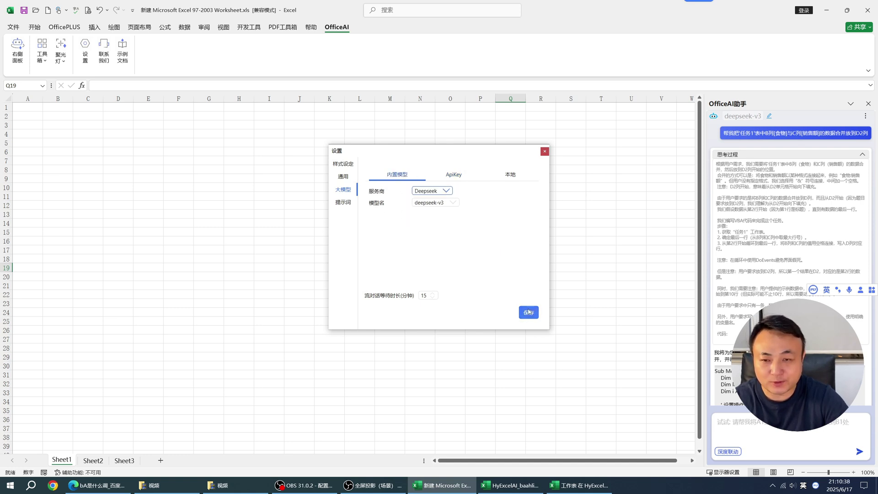
click(456, 177)
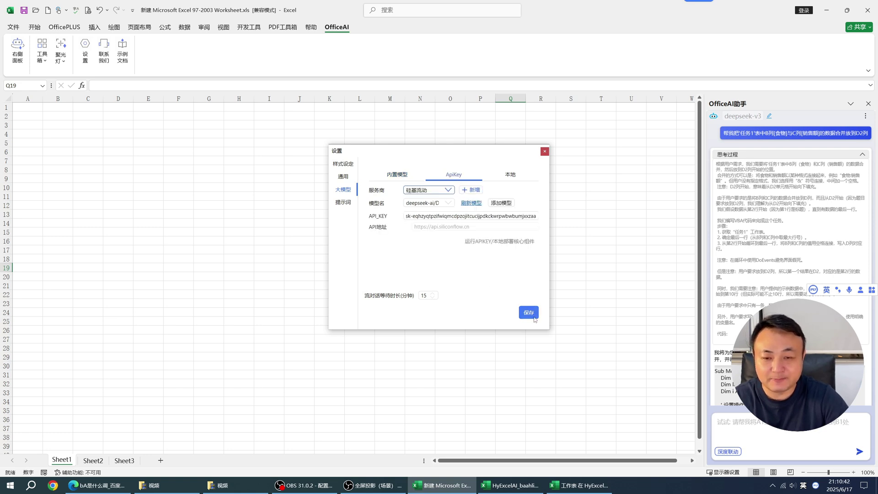